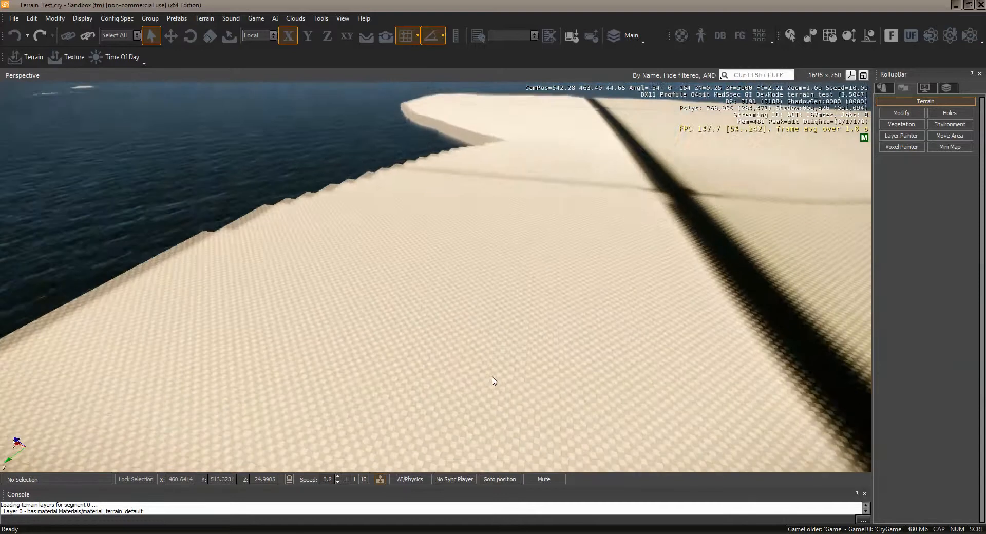
{"action": "key", "text": "s"}
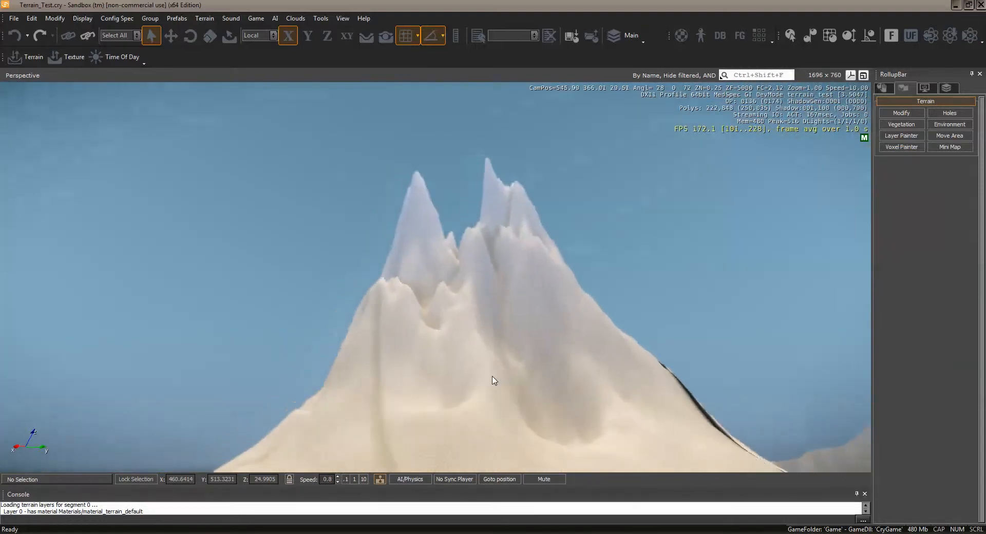
{"action": "key", "text": "w"}
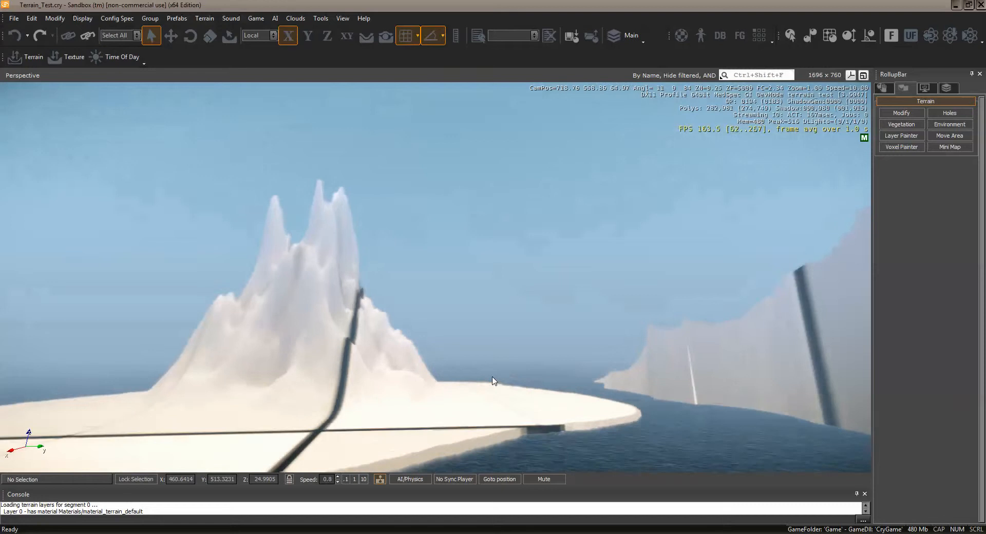
{"action": "key", "text": "w"}
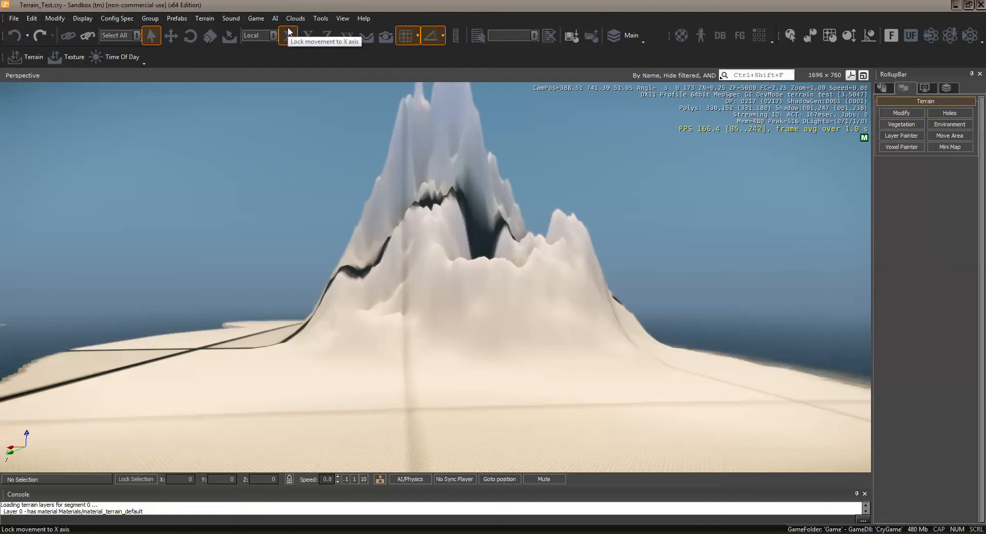
Add a new layer to the terrain texture layers and rename it Grass.
{"action": "left_click", "coordinate": [206, 19]}
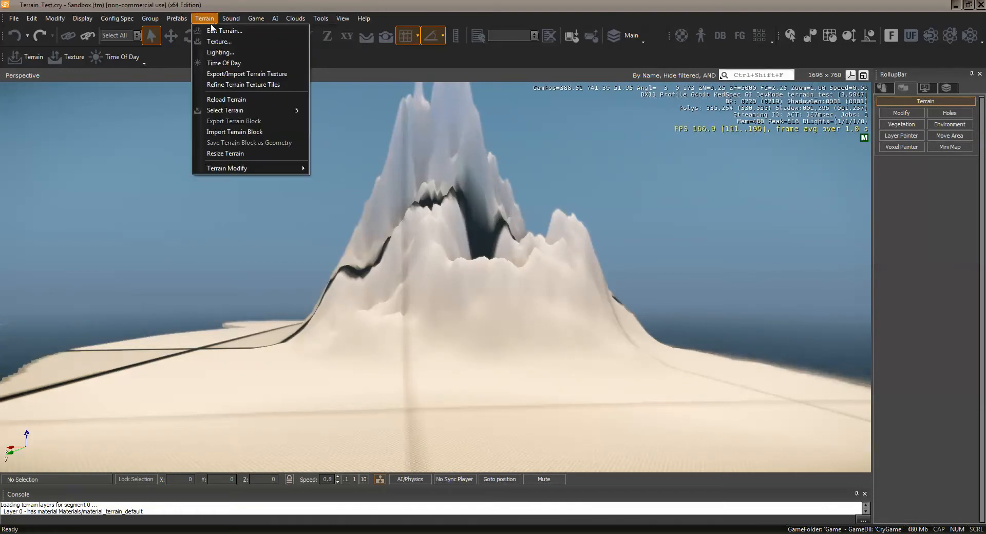
{"action": "left_click", "coordinate": [219, 41]}
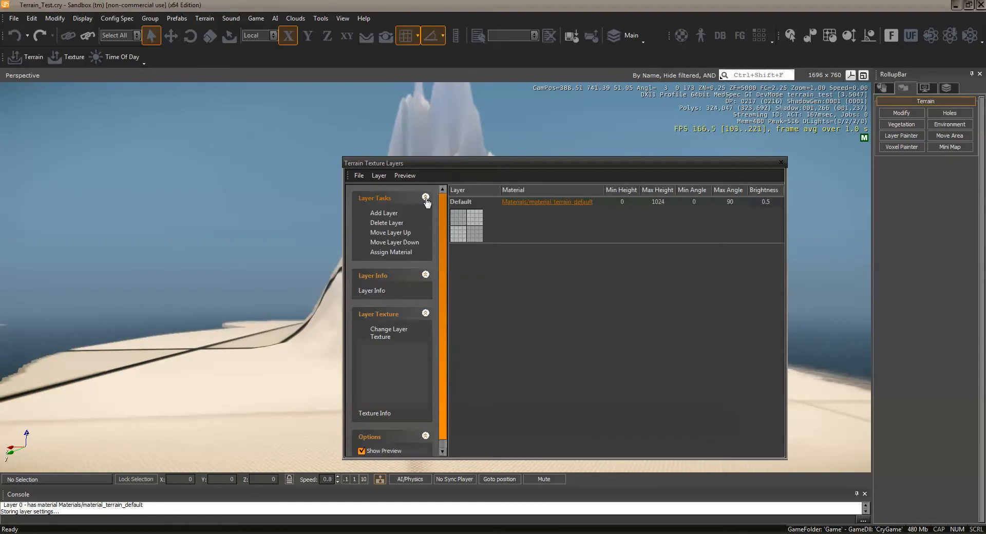
{"action": "left_click", "coordinate": [384, 214]}
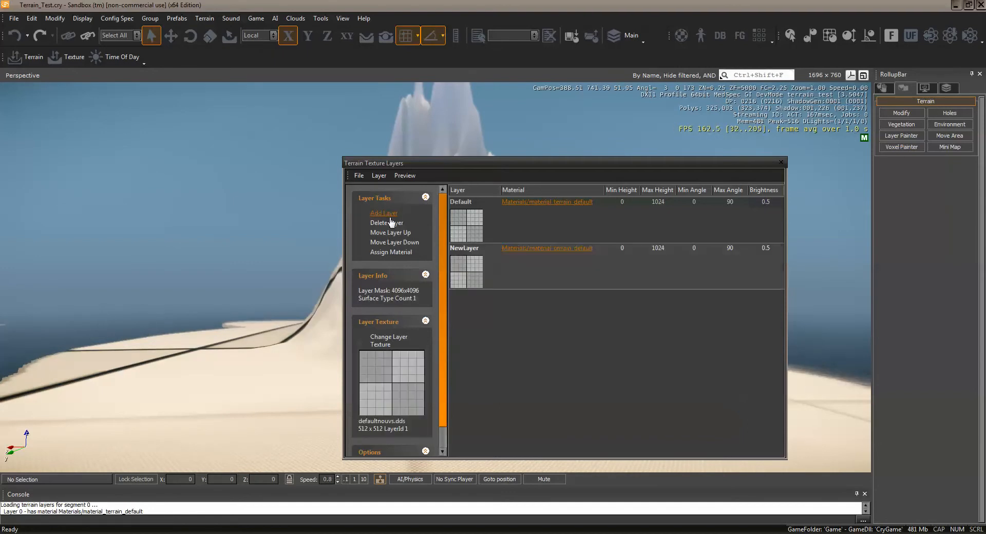
{"action": "left_click", "coordinate": [540, 227]}
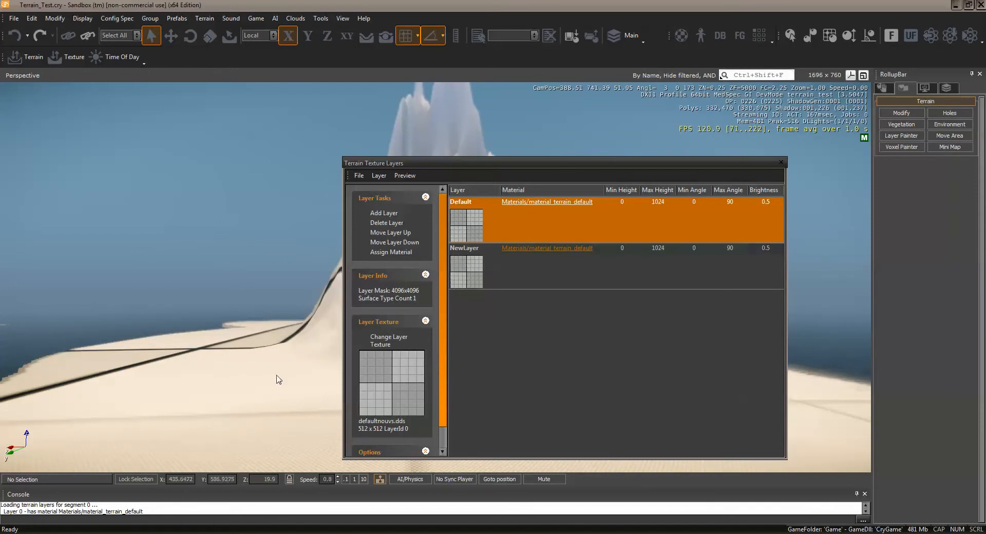
{"action": "left_click", "coordinate": [507, 254]}
{"action": "left_click", "coordinate": [459, 248]}
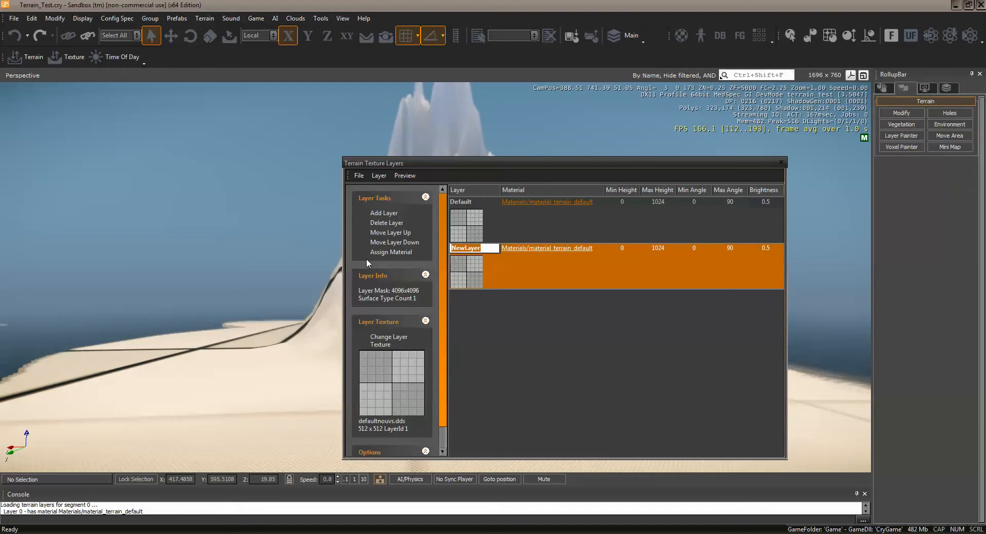
{"action": "type", "text": "Grass"}
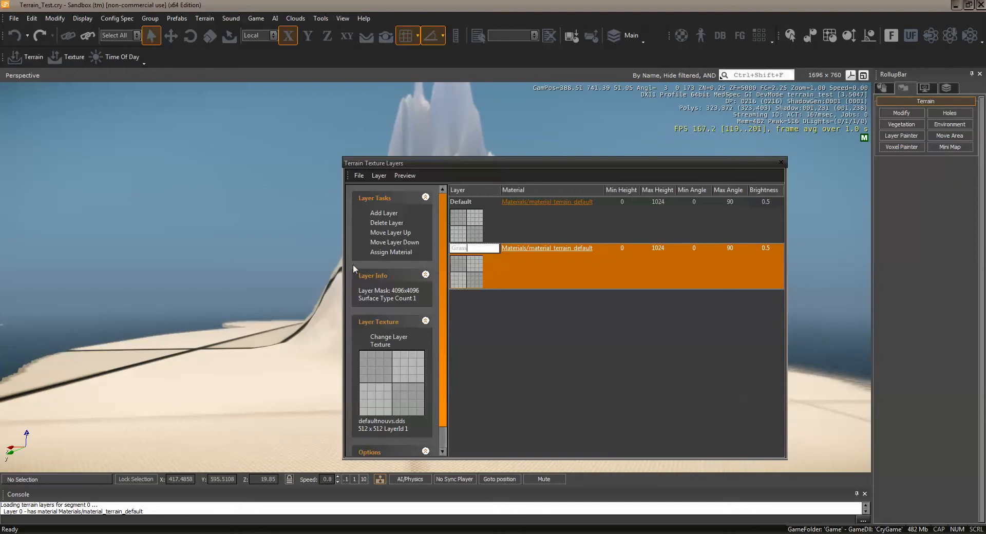
{"action": "key", "text": "Return"}
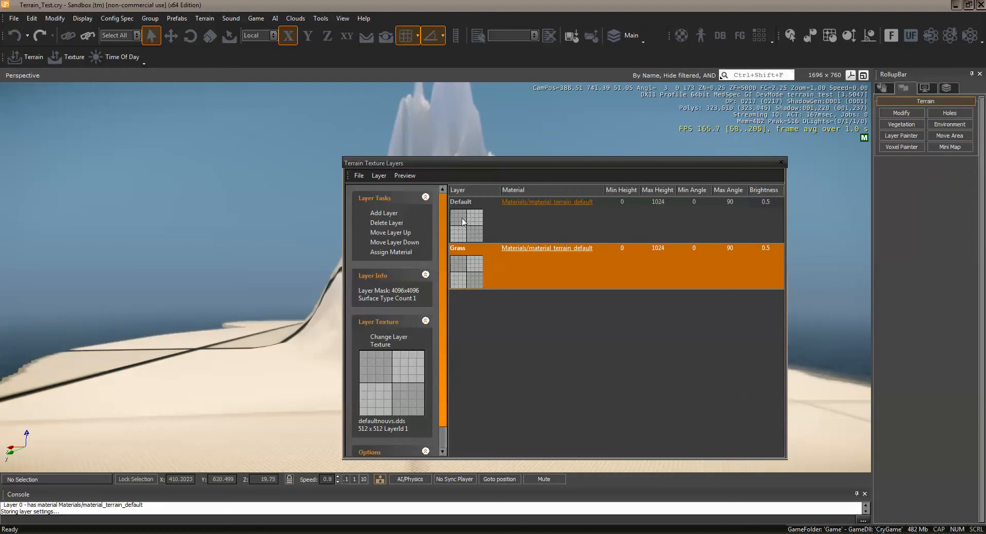
Open the Grass layer's material in the Material Editor and choose grass_5 from the materials/terrain folder.
{"action": "left_click", "coordinate": [482, 223]}
{"action": "left_click", "coordinate": [478, 261]}
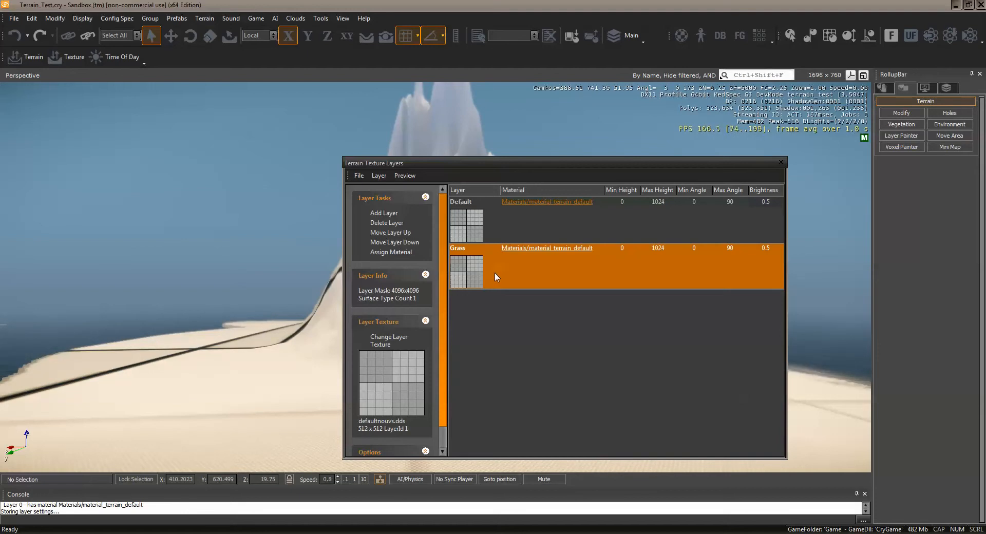
{"action": "left_click", "coordinate": [519, 250]}
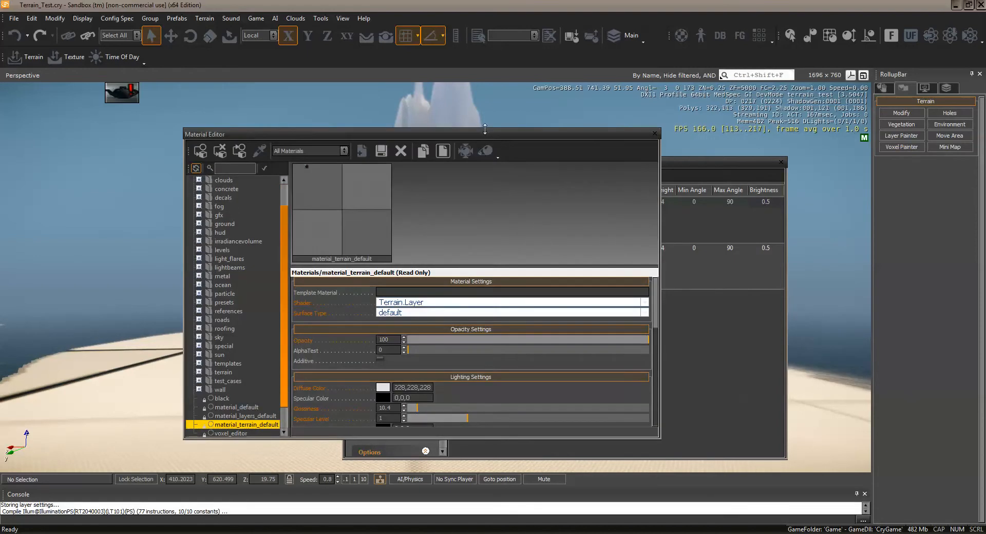
{"action": "scroll", "coordinate": [286, 238], "scroll_direction": "down", "scroll_amount": 1}
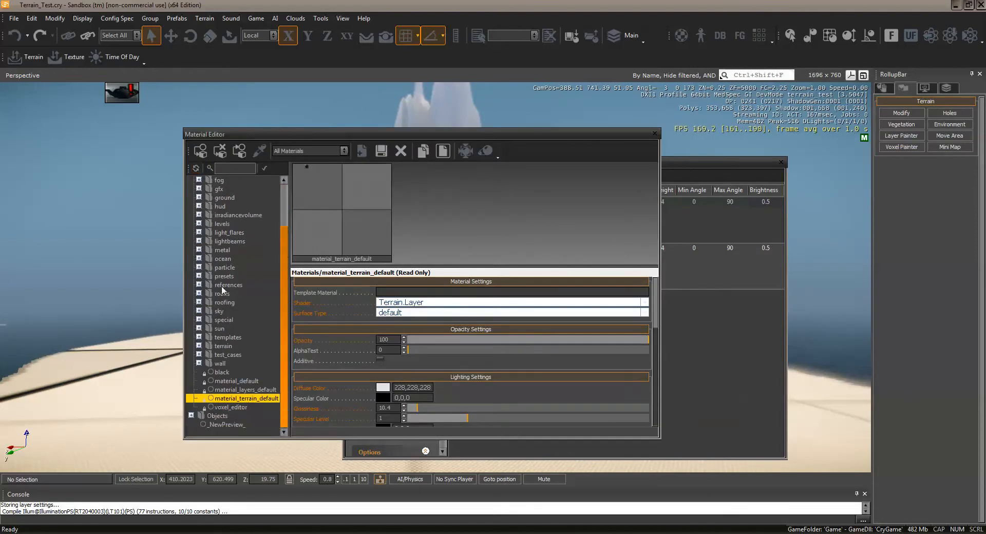
{"action": "scroll", "coordinate": [285, 249], "scroll_direction": "up", "scroll_amount": 2}
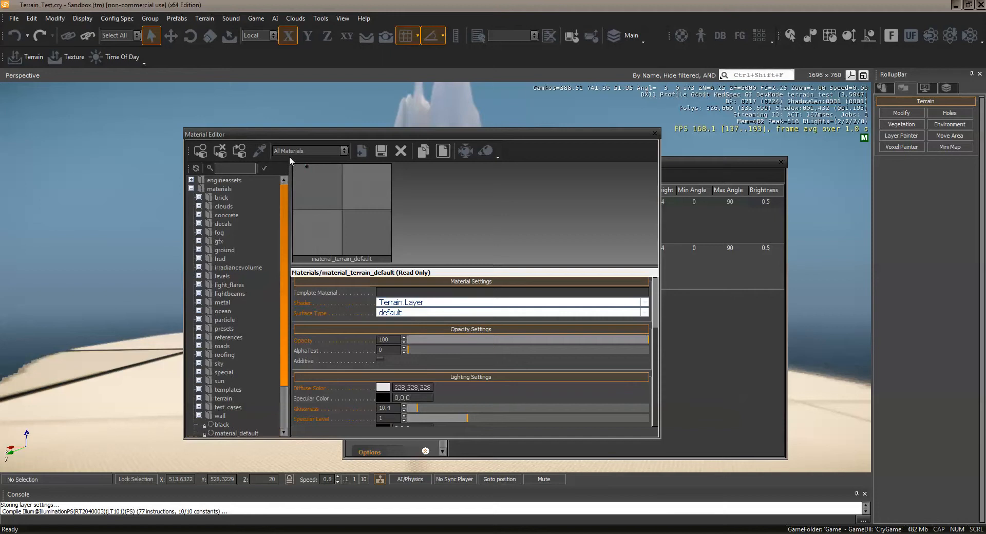
{"action": "scroll", "coordinate": [282, 199], "scroll_direction": "down", "scroll_amount": 2}
{"action": "scroll", "coordinate": [269, 268], "scroll_direction": "up", "scroll_amount": 1}
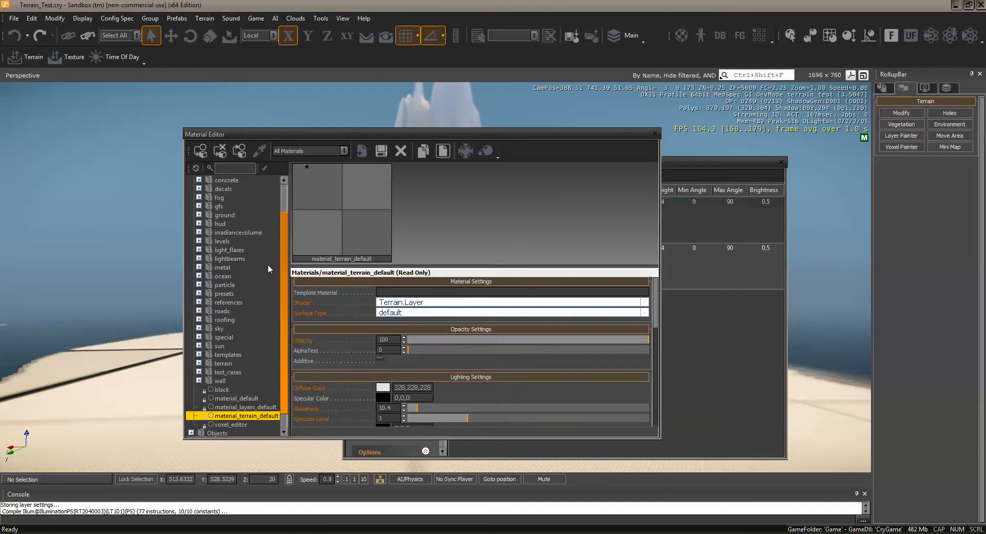
{"action": "left_click", "coordinate": [199, 363]}
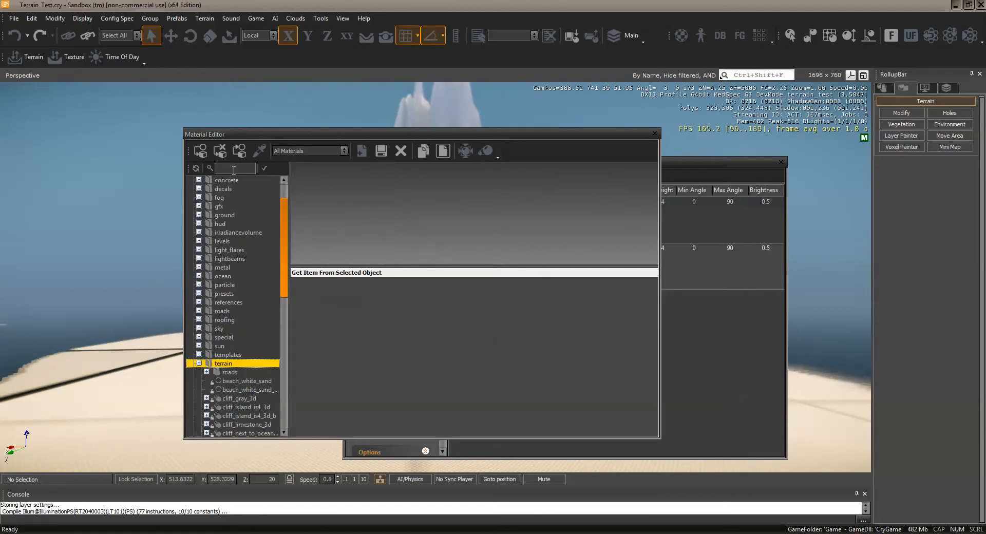
{"action": "scroll", "coordinate": [283, 186], "scroll_direction": "up", "scroll_amount": 2}
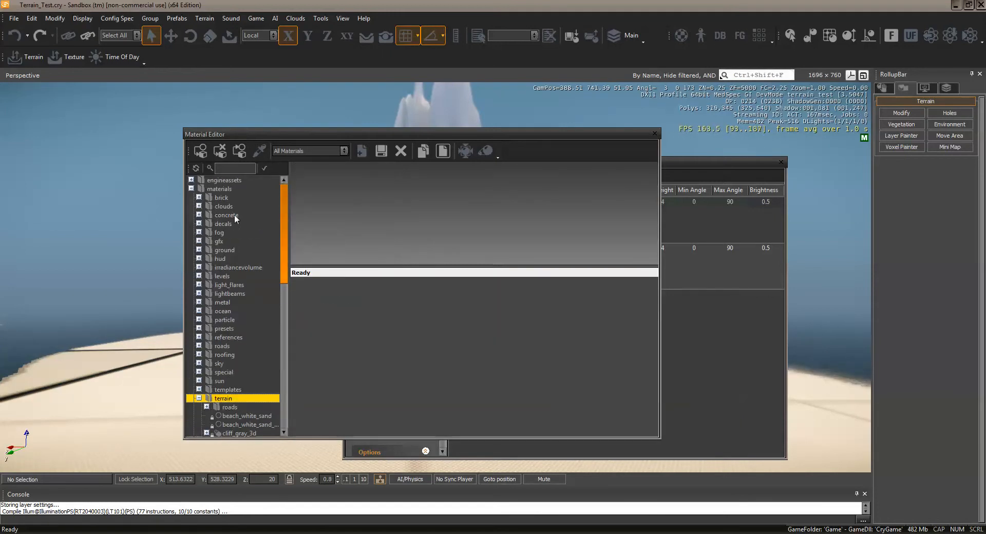
{"action": "left_click_drag", "start_coordinate": [283, 214], "coordinate": [288, 288]}
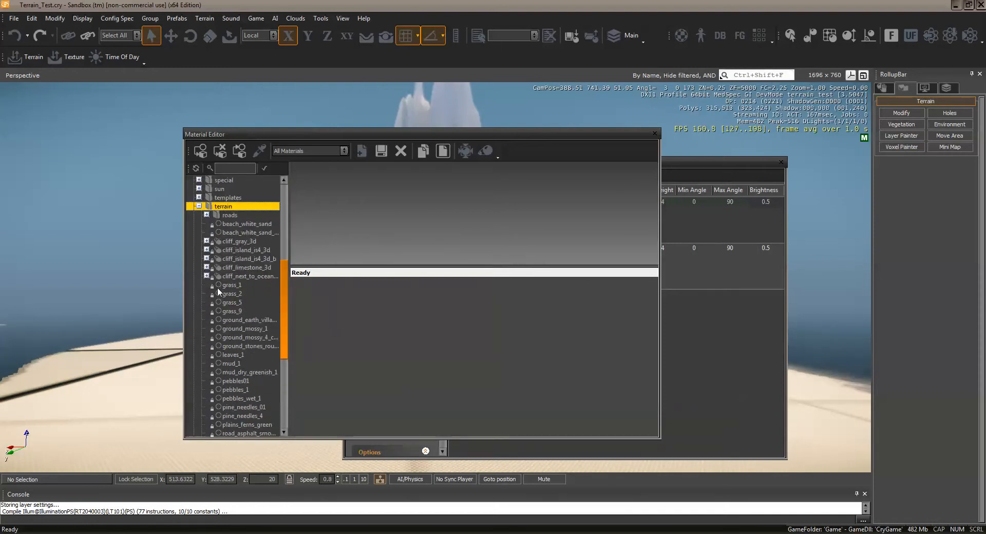
{"action": "left_click", "coordinate": [228, 302]}
{"action": "right_click", "coordinate": [228, 302]}
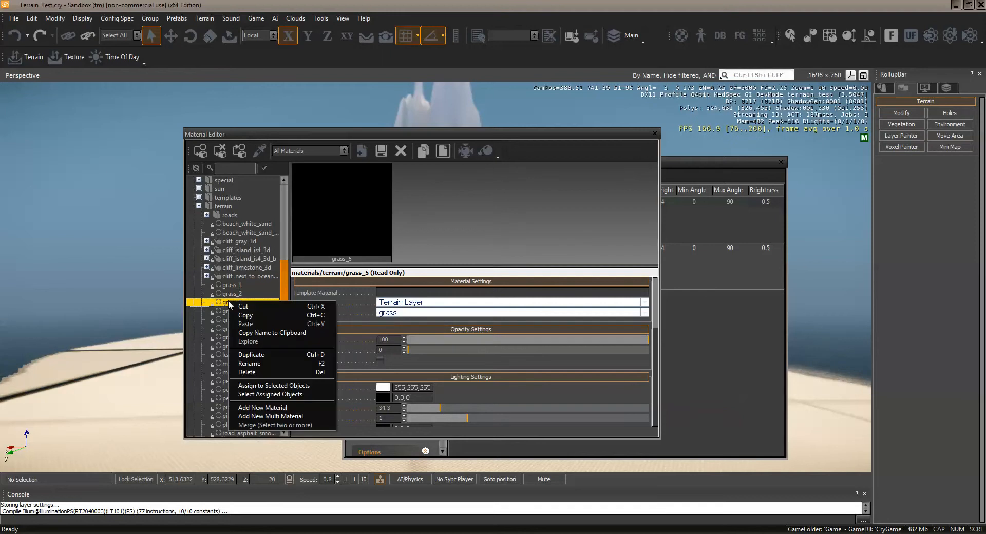
{"action": "left_click", "coordinate": [316, 388]}
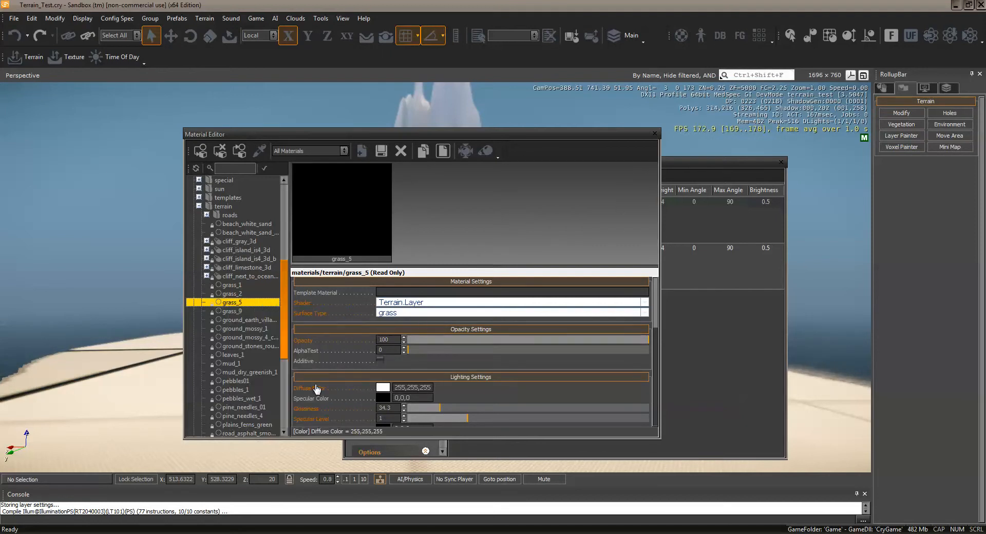
Assign the chosen grass_5 material to the Grass layer and close the terrain texture layers window.
{"action": "left_click", "coordinate": [654, 133]}
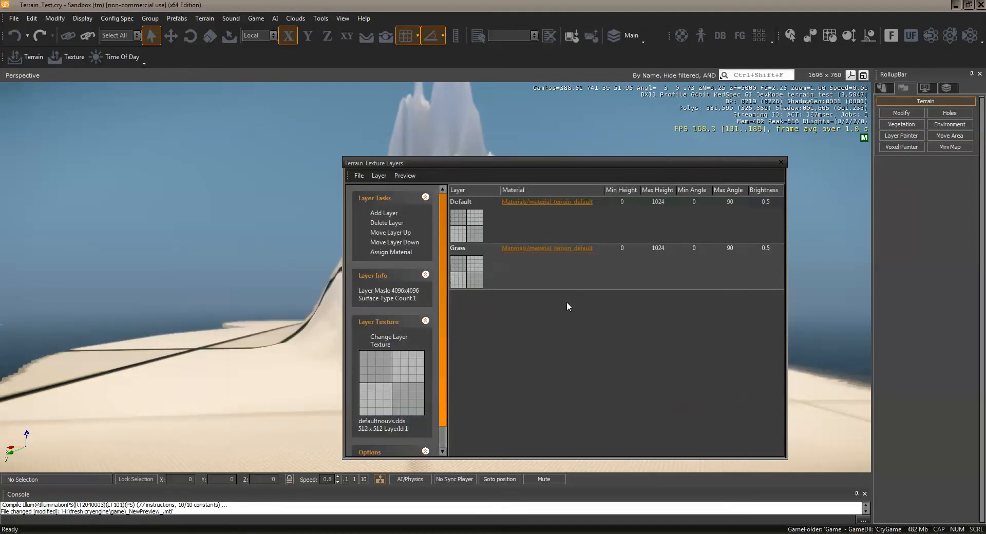
{"action": "left_click", "coordinate": [554, 280]}
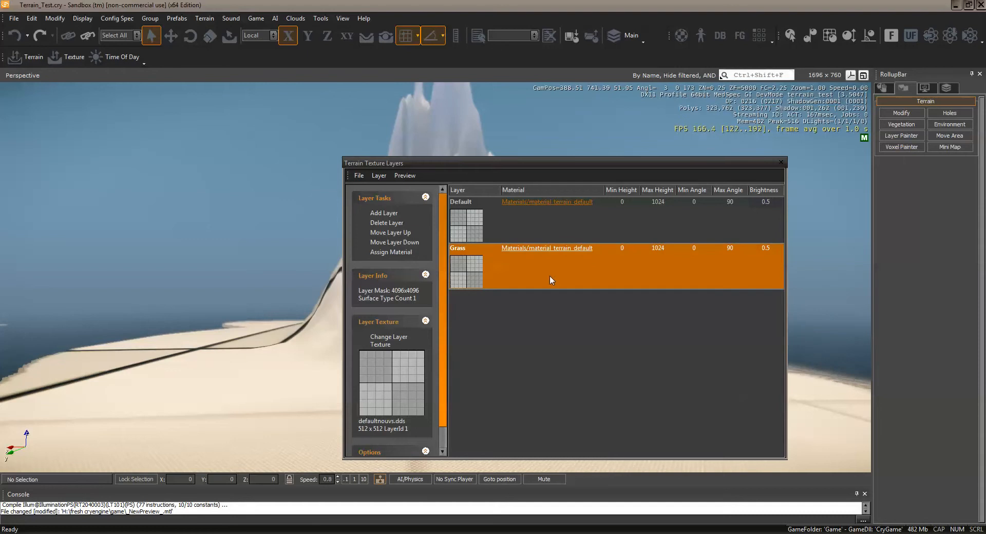
{"action": "left_click", "coordinate": [396, 252]}
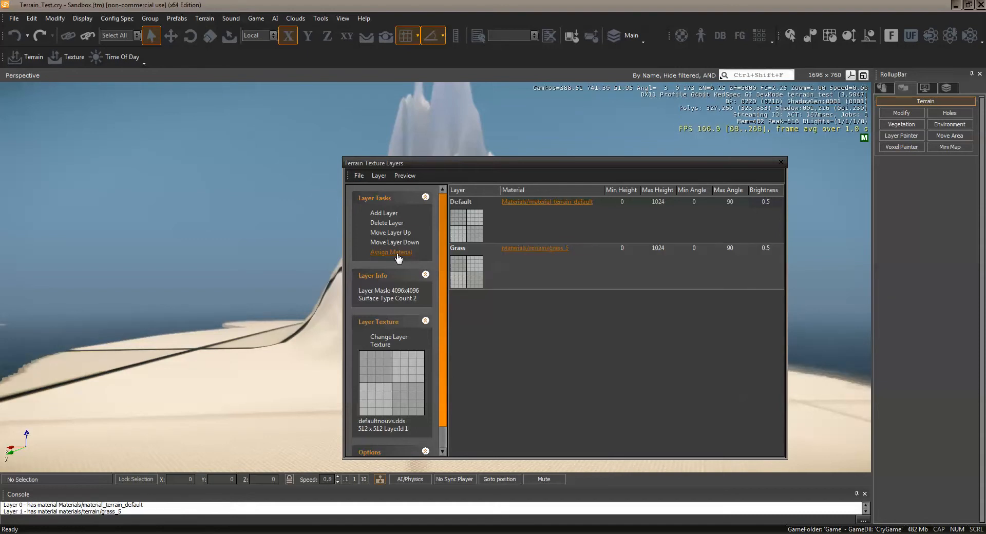
{"action": "left_click", "coordinate": [559, 268]}
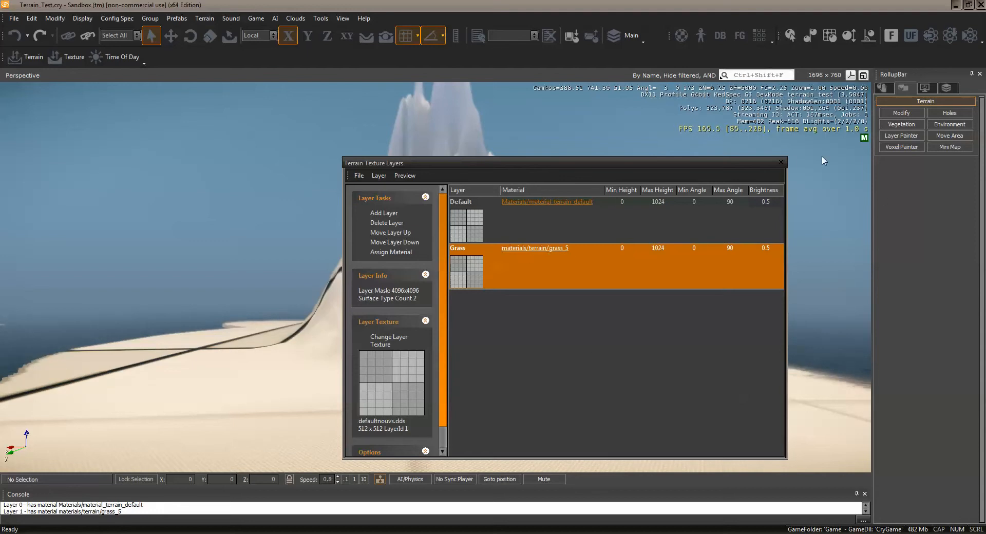
{"action": "left_click", "coordinate": [780, 163]}
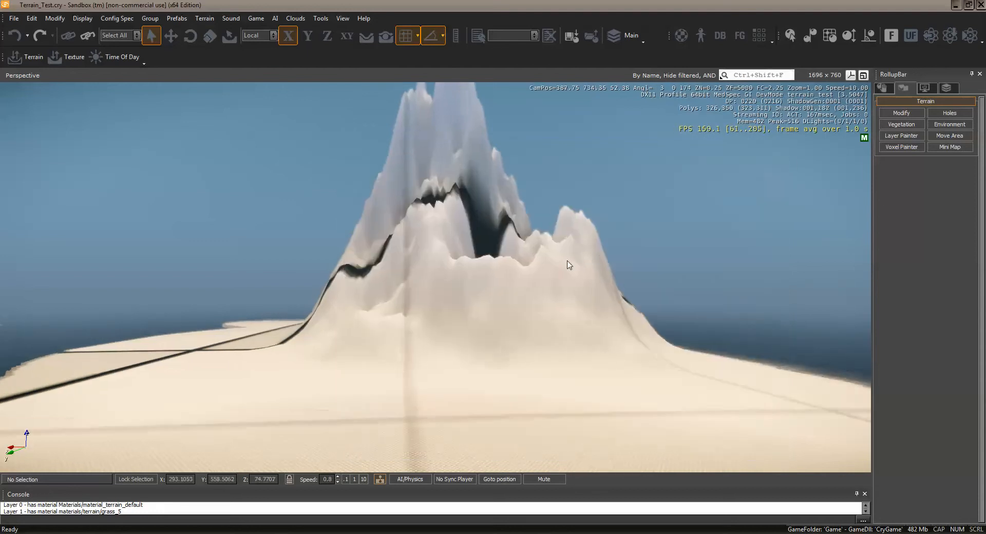
Activate the Layer Painter for the Grass layer and set the brush radius to about 14.45 and hardness to 0.4.
{"action": "right_click_drag", "start_coordinate": [567, 261], "coordinate": [568, 260]}
{"action": "key", "text": "w"}
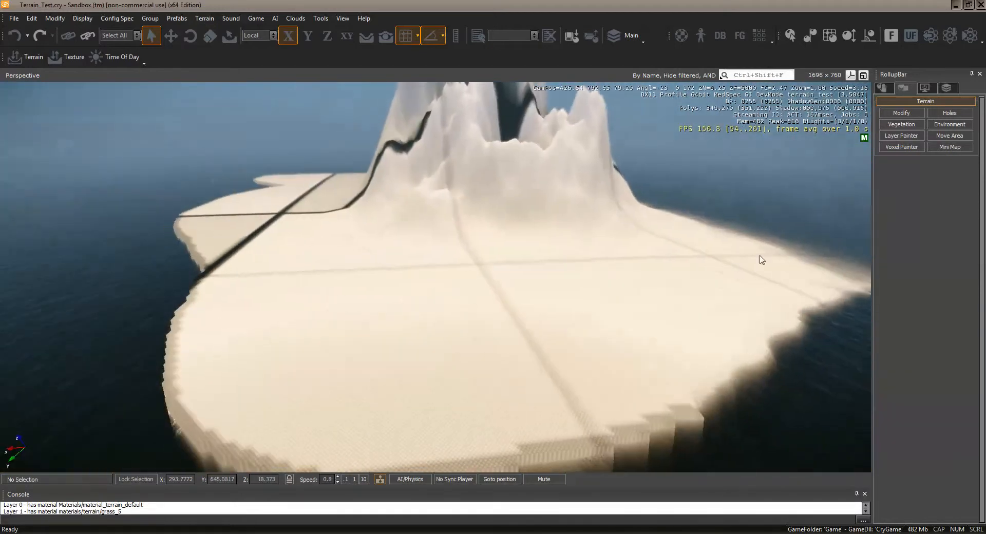
{"action": "left_click", "coordinate": [903, 138]}
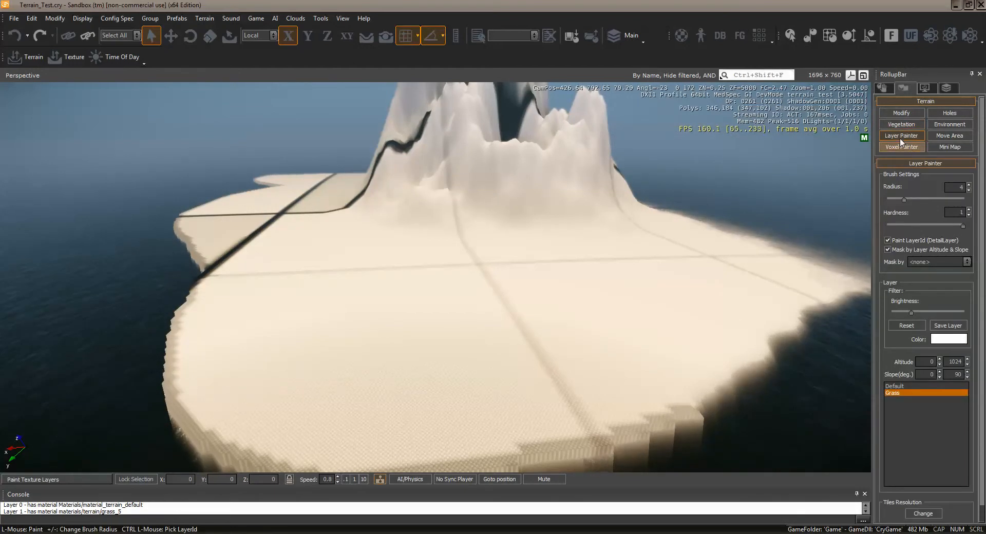
{"action": "mouse_move", "coordinate": [903, 199]}
{"action": "left_mouse_down"}
{"action": "mouse_move", "coordinate": [926, 228]}
{"action": "mouse_move", "coordinate": [919, 202]}
{"action": "mouse_move", "coordinate": [917, 224]}
{"action": "left_mouse_up"}
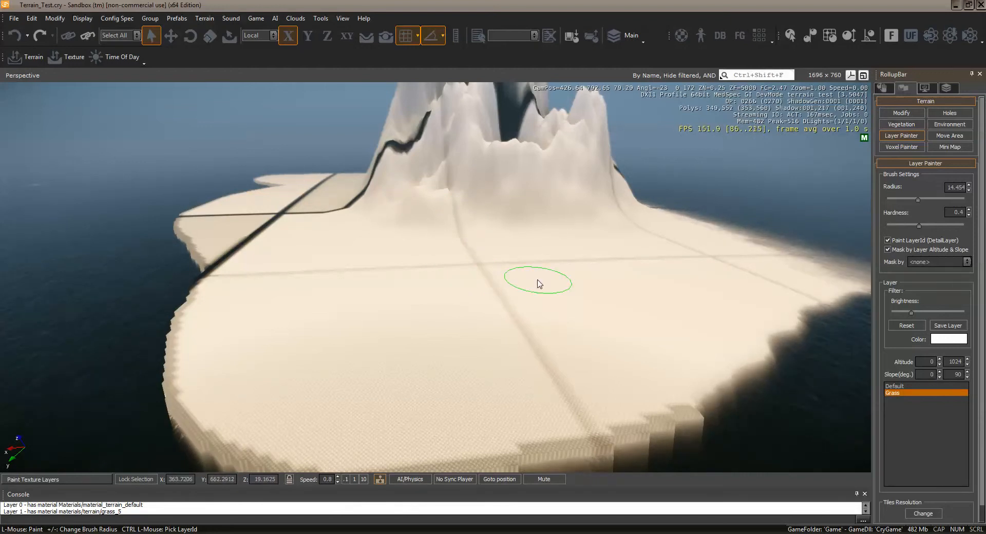
Set the Grass layer's filter color to a dark green and enlarge the brush radius to about 19.95.
{"action": "left_click", "coordinate": [949, 338]}
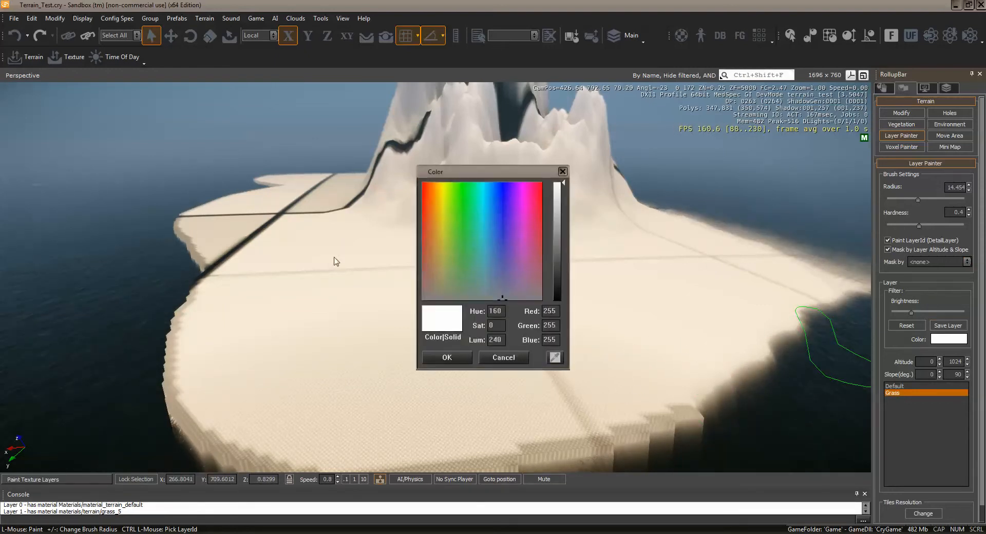
{"action": "left_click", "coordinate": [469, 271]}
{"action": "left_click_drag", "start_coordinate": [565, 188], "coordinate": [567, 268]}
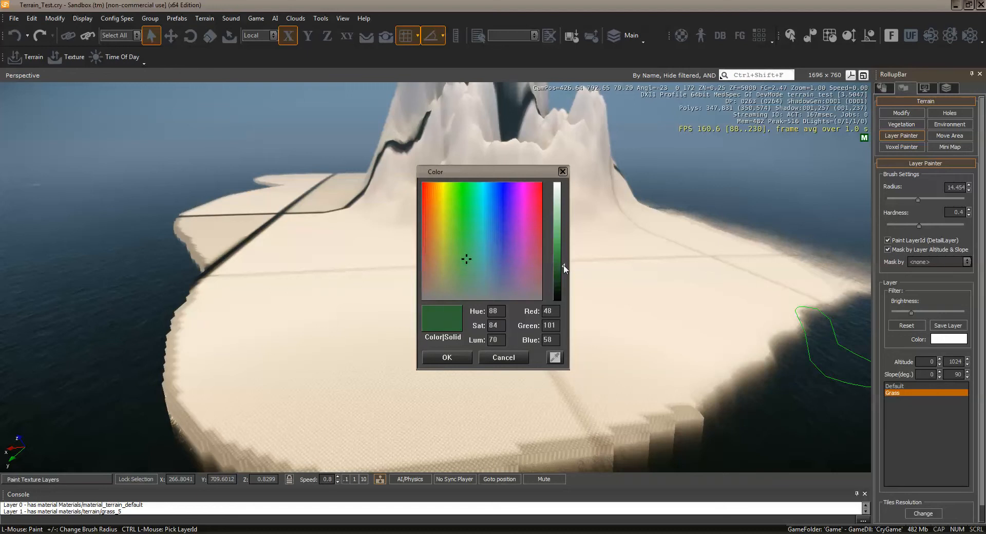
{"action": "left_click_drag", "start_coordinate": [561, 262], "coordinate": [563, 267]}
{"action": "left_click", "coordinate": [447, 357]}
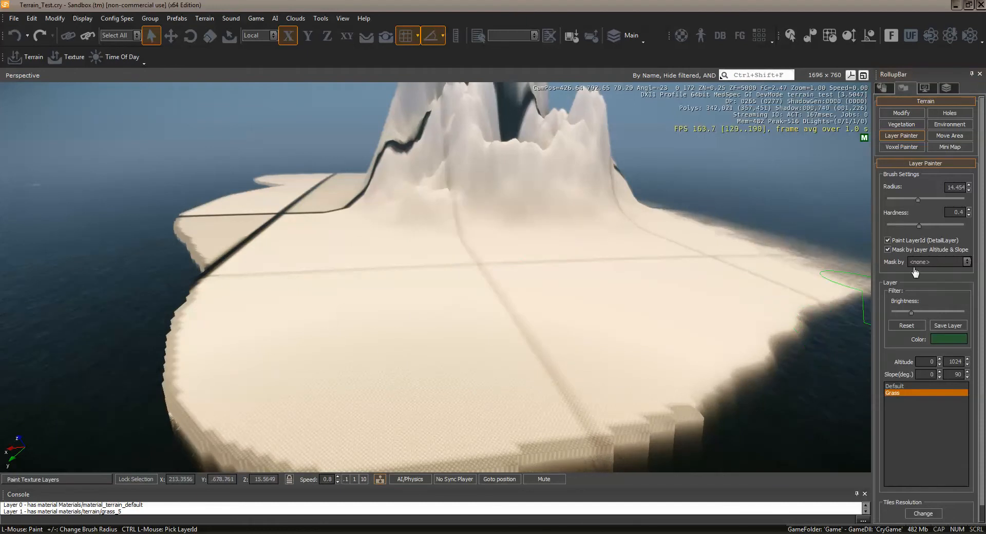
{"action": "left_click_drag", "start_coordinate": [917, 199], "coordinate": [920, 199]}
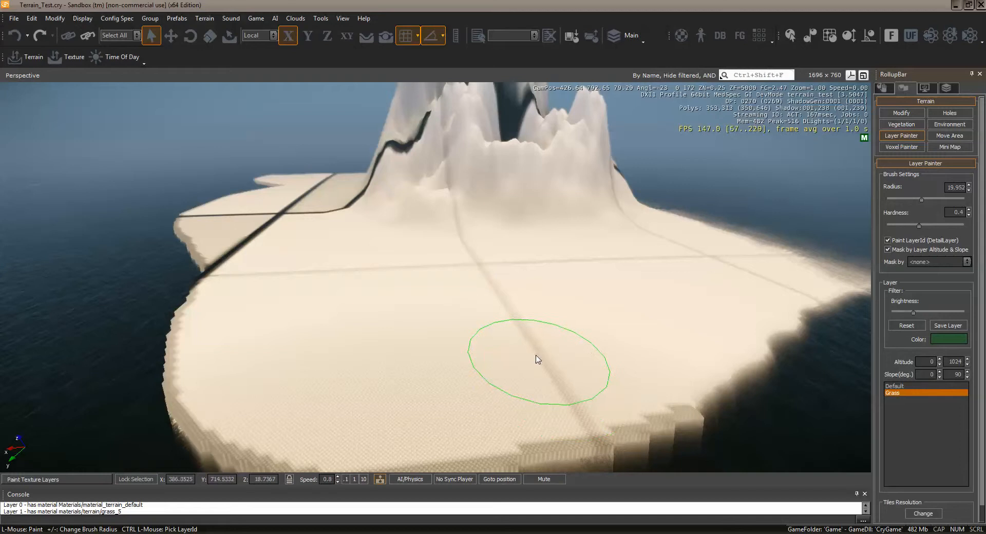
Examine the island's flat ground and shoreline from several angles, ending close to the terrain edge.
{"action": "key", "text": "w"}
{"action": "right_click_drag", "start_coordinate": [535, 355], "coordinate": [536, 357]}
{"action": "key", "text": "w"}
{"action": "key", "text": "d"}
{"action": "key", "text": "d"}
{"action": "key", "text": "s"}
{"action": "key", "text": "w"}
{"action": "key", "text": "a"}
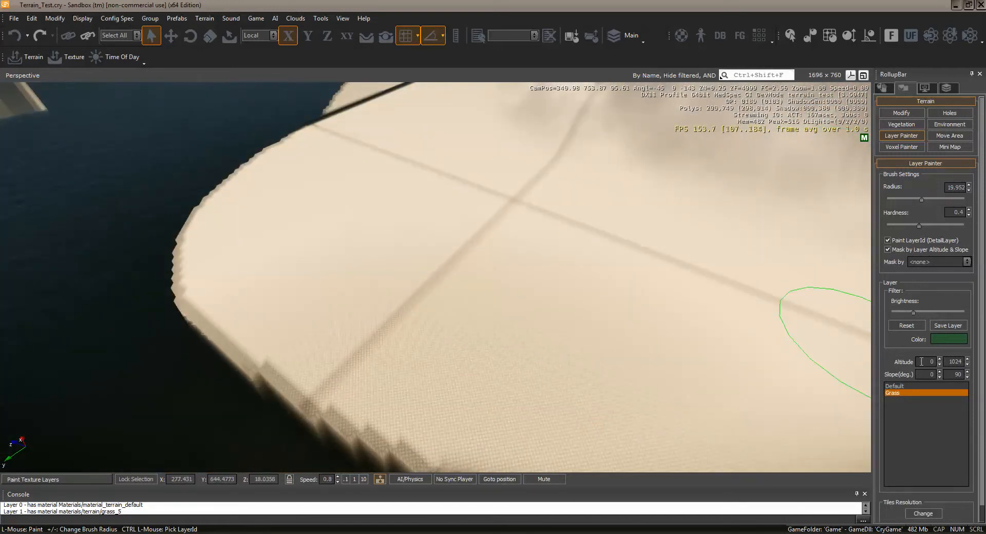
{"action": "key", "text": "w"}
{"action": "right_click_drag", "start_coordinate": [543, 233], "coordinate": [544, 237]}
{"action": "key", "text": "w"}
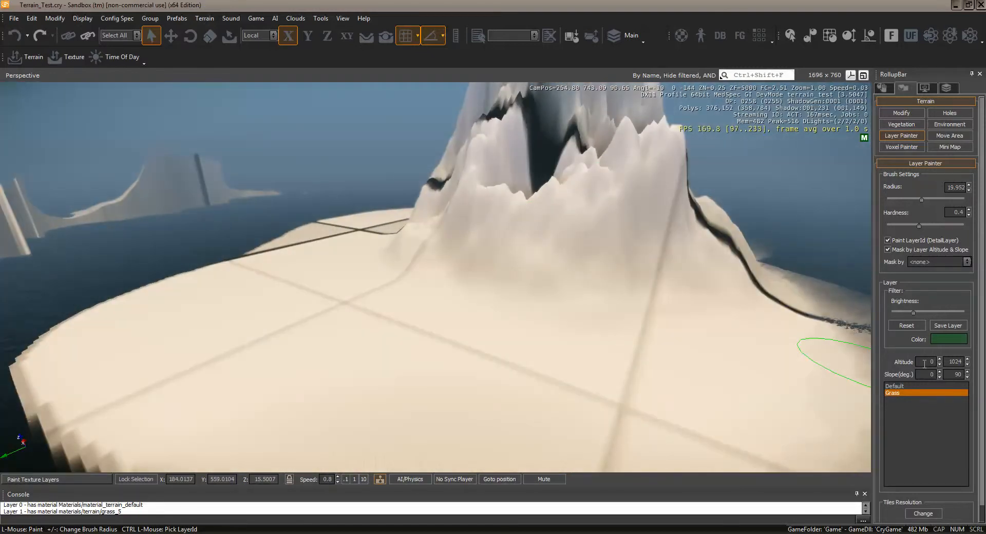
{"action": "right_click_drag", "start_coordinate": [602, 349], "coordinate": [603, 349]}
{"action": "key", "text": "w"}
{"action": "key", "text": "a"}
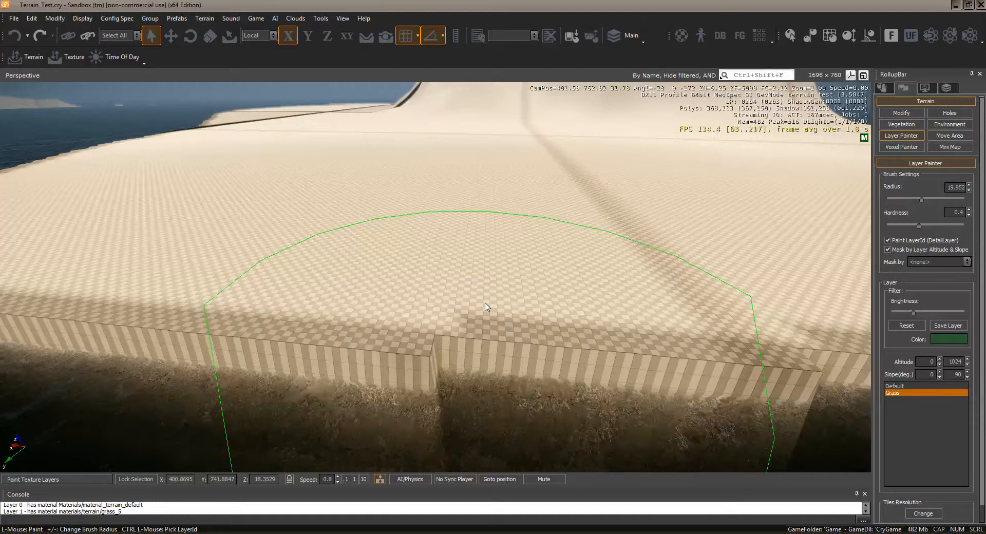
Sample the terrain height with Pick Height at several points across the flat ground and near the shoreline edge.
{"action": "left_click", "coordinate": [915, 115]}
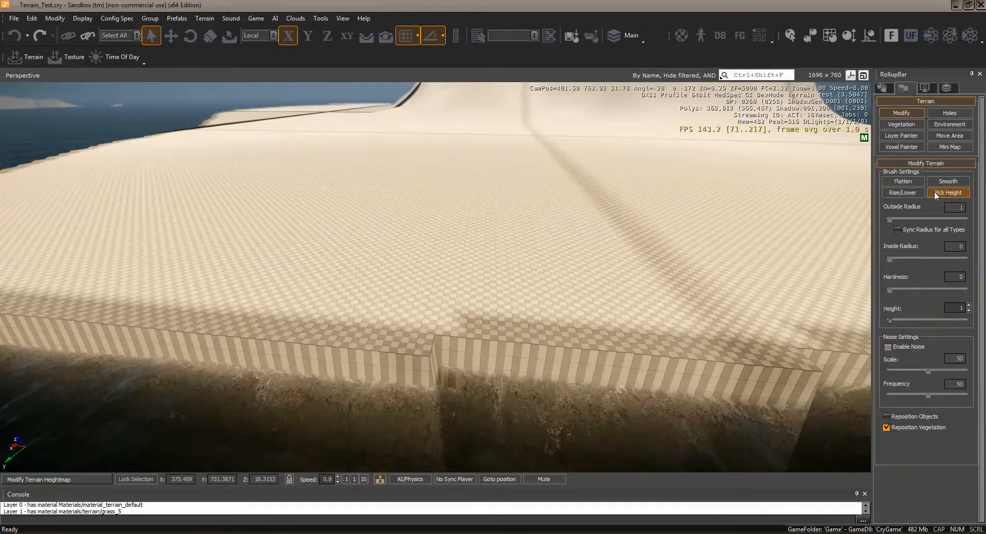
{"action": "left_click", "coordinate": [616, 222]}
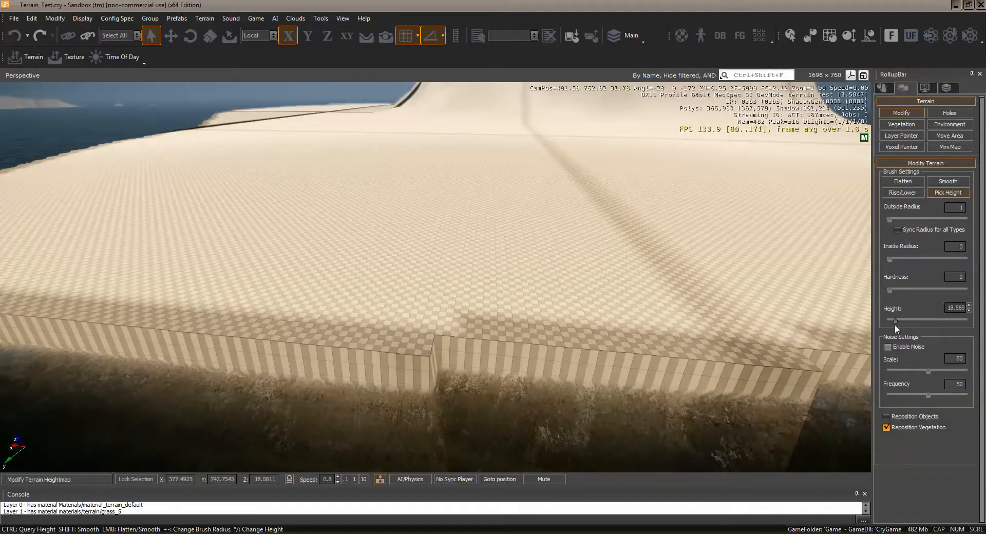
{"action": "left_click", "coordinate": [392, 267]}
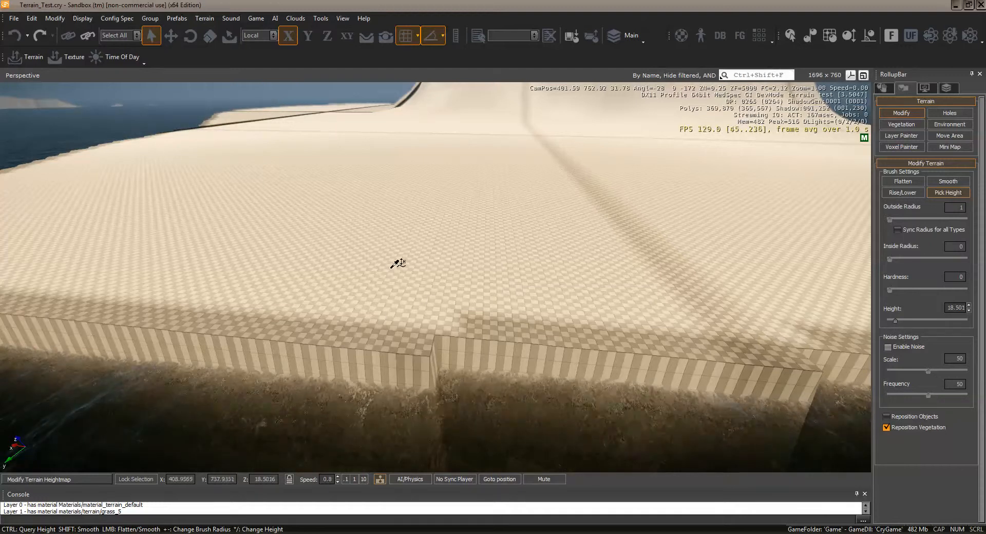
{"action": "mouse_move", "coordinate": [392, 267]}
{"action": "right_mouse_down"}
{"action": "mouse_move", "coordinate": [470, 292]}
{"action": "mouse_move", "coordinate": [390, 272]}
{"action": "right_mouse_up"}
{"action": "key", "text": "w"}
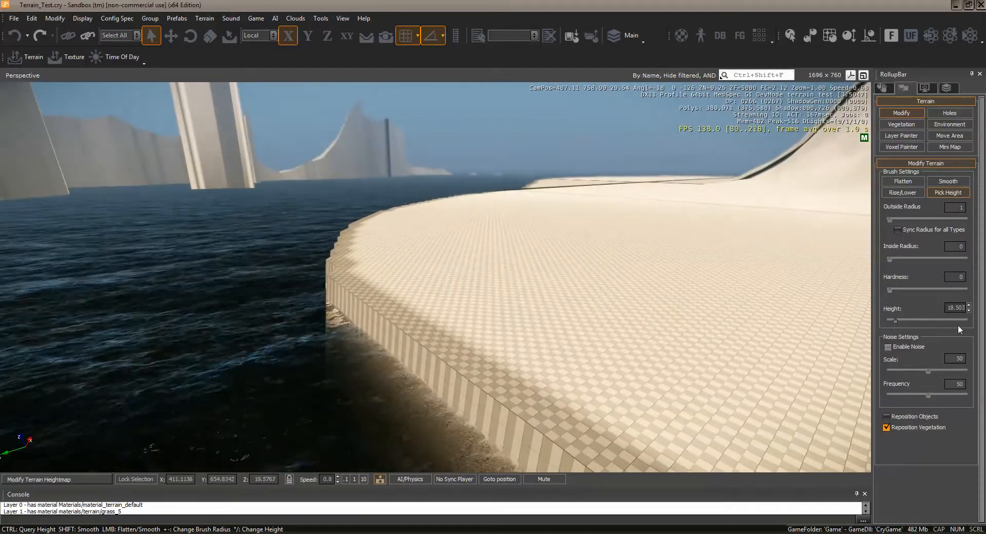
{"action": "left_click", "coordinate": [476, 403]}
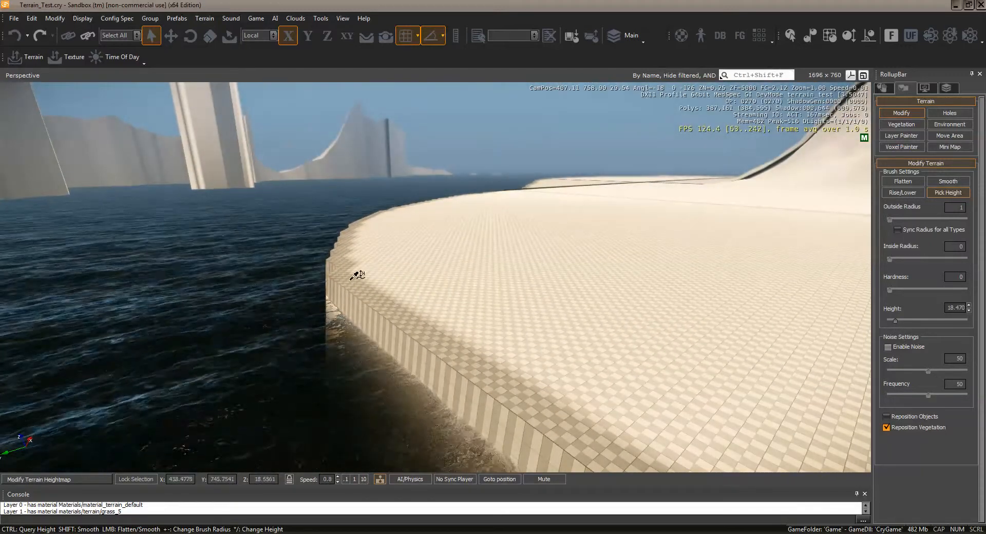
{"action": "right_click_drag", "start_coordinate": [351, 279], "coordinate": [353, 282]}
{"action": "key", "text": "s"}
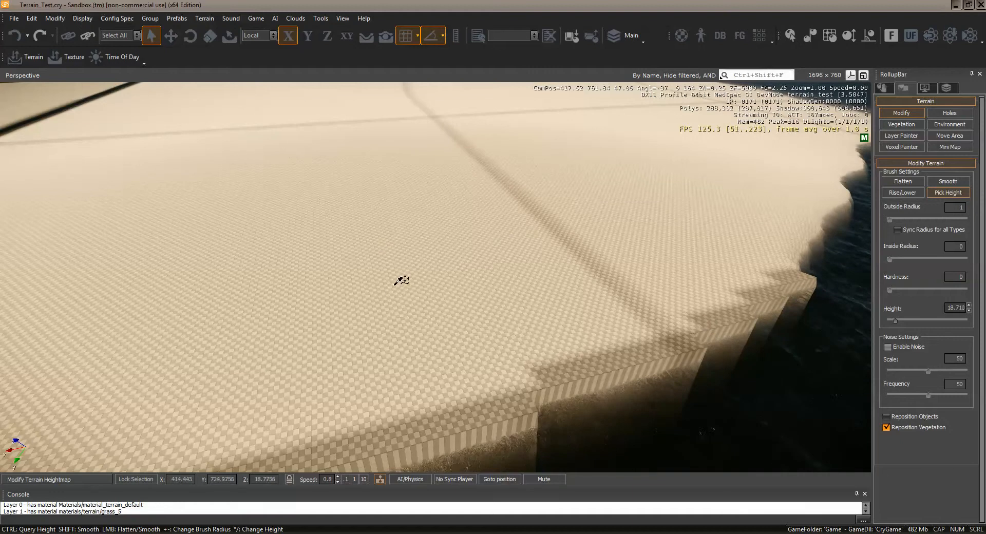
{"action": "left_click", "coordinate": [374, 321]}
{"action": "right_click_drag", "start_coordinate": [430, 325], "coordinate": [431, 326]}
{"action": "key", "text": "w"}
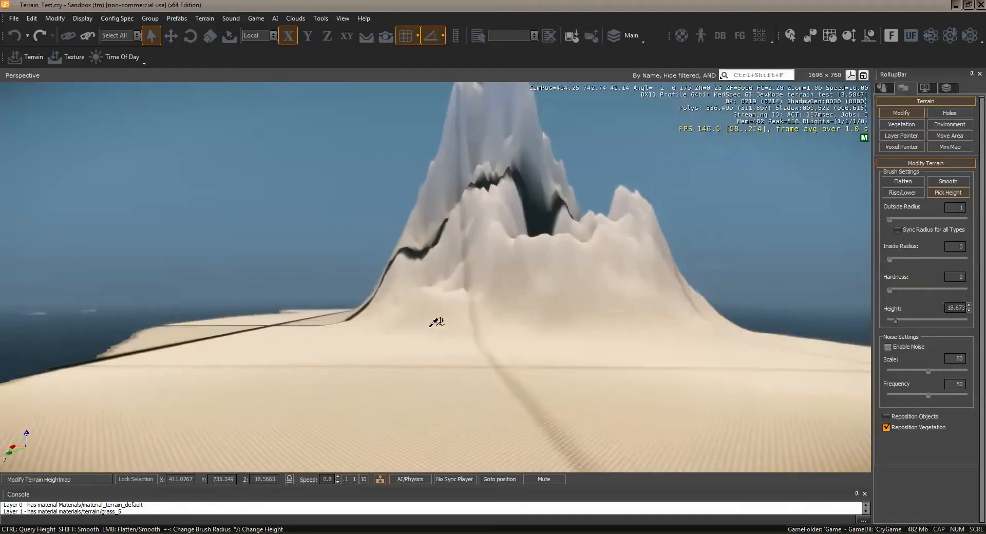
Limit the Grass layer in the Layer Painter to a maximum altitude of 20 and a maximum slope of 45 degrees.
{"action": "left_click", "coordinate": [904, 125]}
{"action": "left_click", "coordinate": [902, 136]}
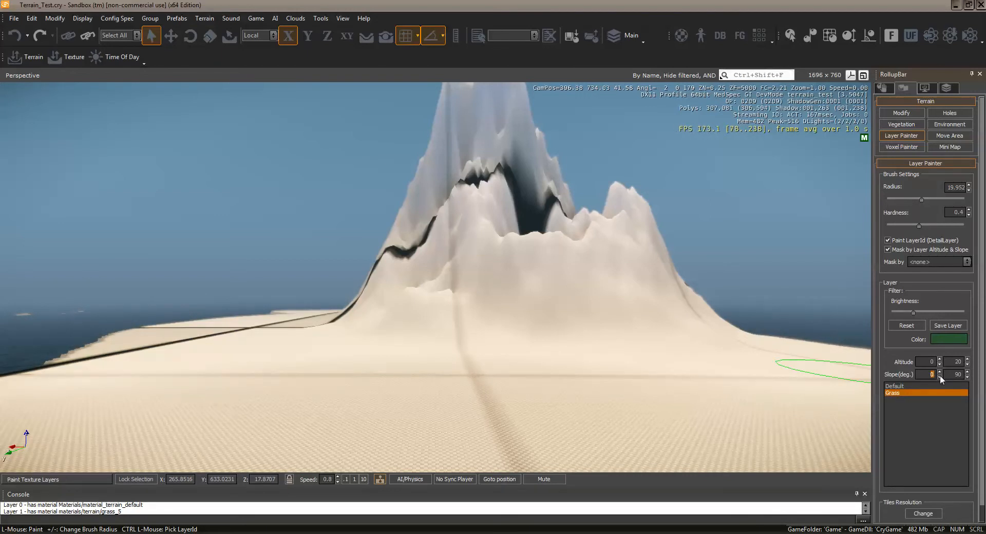
{"action": "type", "text": "354"}
Enlarge the brush radius to about 724 and paint the Grass layer over the island's flat ground.
{"action": "mouse_move", "coordinate": [738, 296]}
{"action": "right_mouse_down"}
{"action": "mouse_move", "coordinate": [772, 327]}
{"action": "mouse_move", "coordinate": [617, 284]}
{"action": "right_mouse_up"}
{"action": "key", "text": "d"}
{"action": "key", "text": "w"}
{"action": "key", "text": "s"}
{"action": "key", "text": "d"}
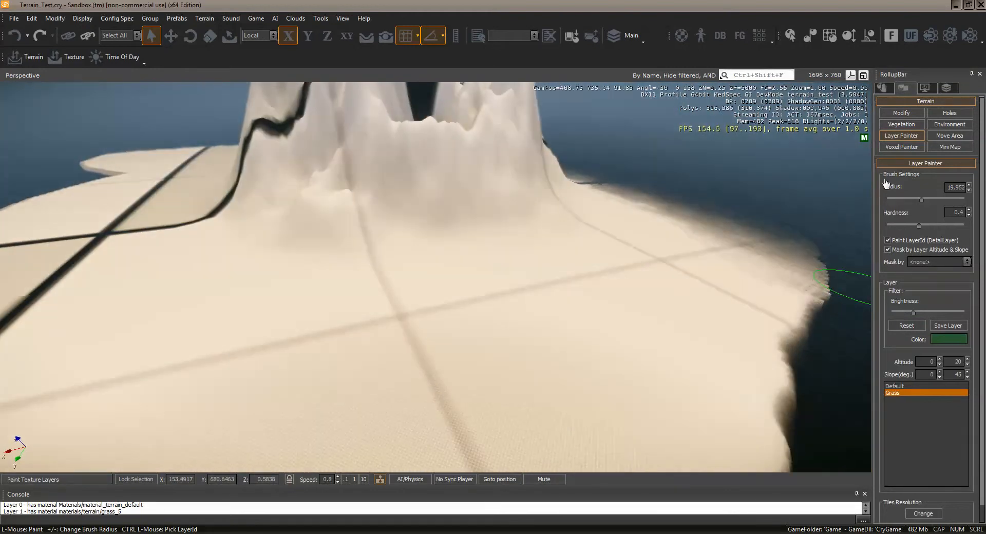
{"action": "left_click", "coordinate": [902, 137]}
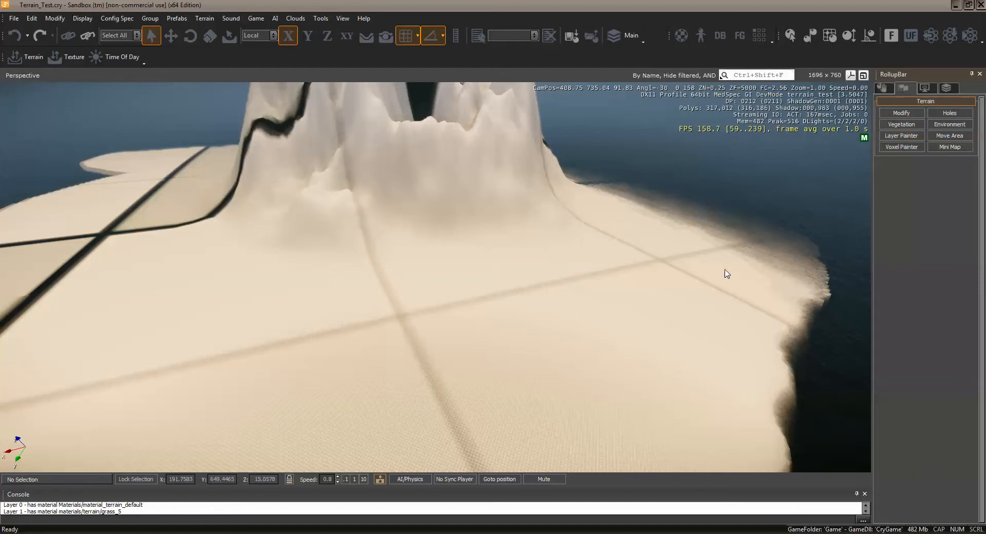
{"action": "left_click", "coordinate": [898, 137]}
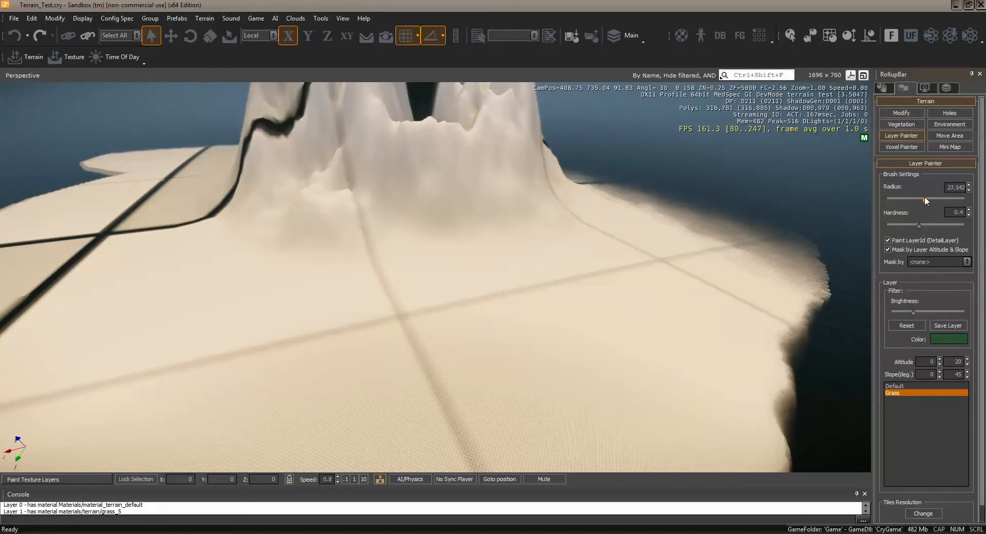
{"action": "left_click_drag", "start_coordinate": [924, 196], "coordinate": [959, 199]}
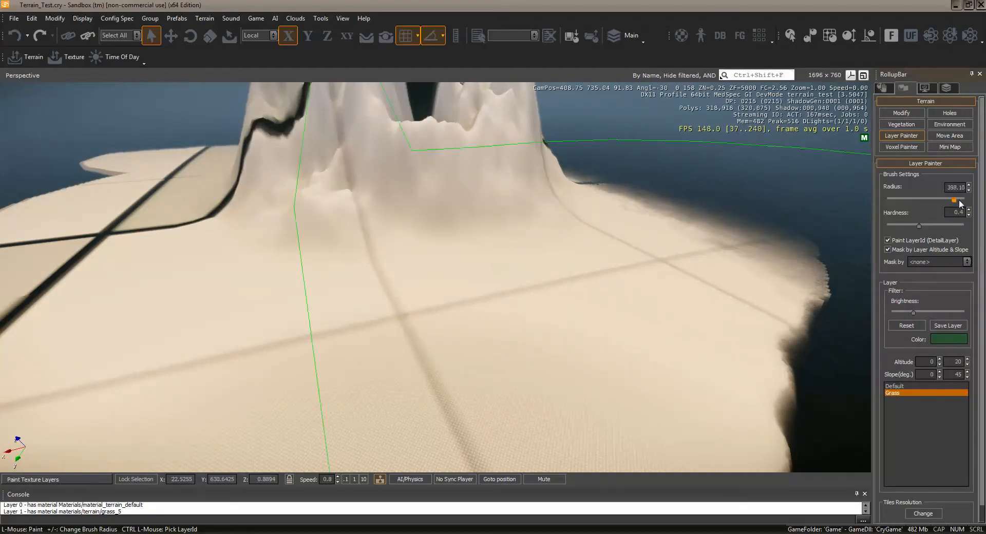
{"action": "left_click", "coordinate": [401, 232]}
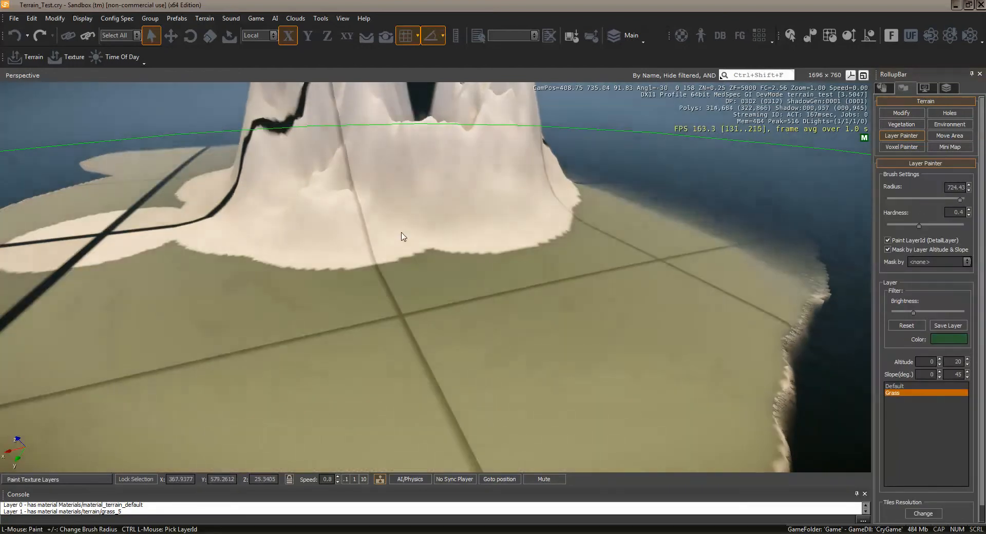
Examine the painted grass around the mountain's foot and the round patch left bare near the dark seams.
{"action": "key", "text": "w"}
{"action": "right_click_drag", "start_coordinate": [401, 232], "coordinate": [405, 273]}
{"action": "key", "text": "w"}
{"action": "key", "text": "a"}
{"action": "key", "text": "s"}
{"action": "key", "text": "w"}
{"action": "key", "text": "w"}
{"action": "key", "text": "s"}
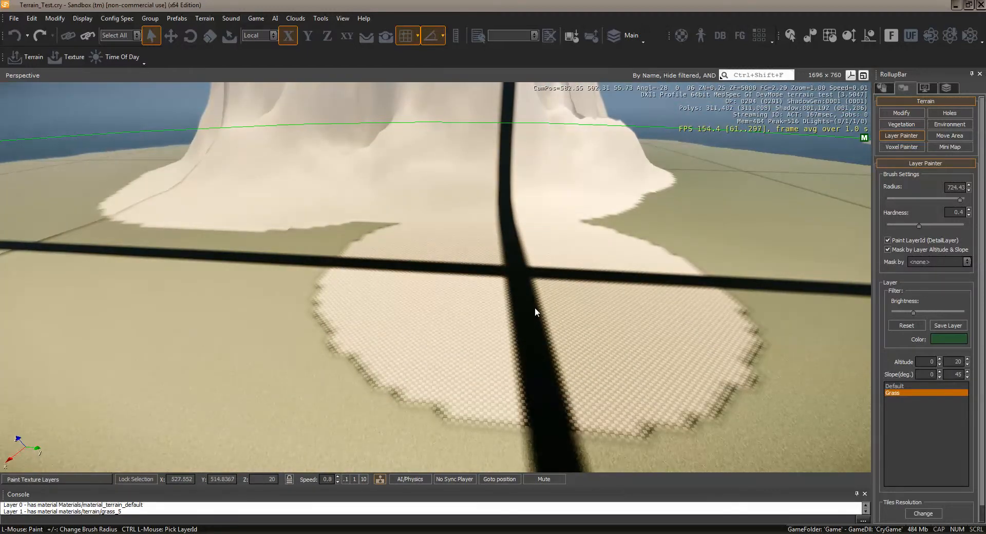
{"action": "key", "text": "w"}
{"action": "right_click_drag", "start_coordinate": [594, 306], "coordinate": [565, 317]}
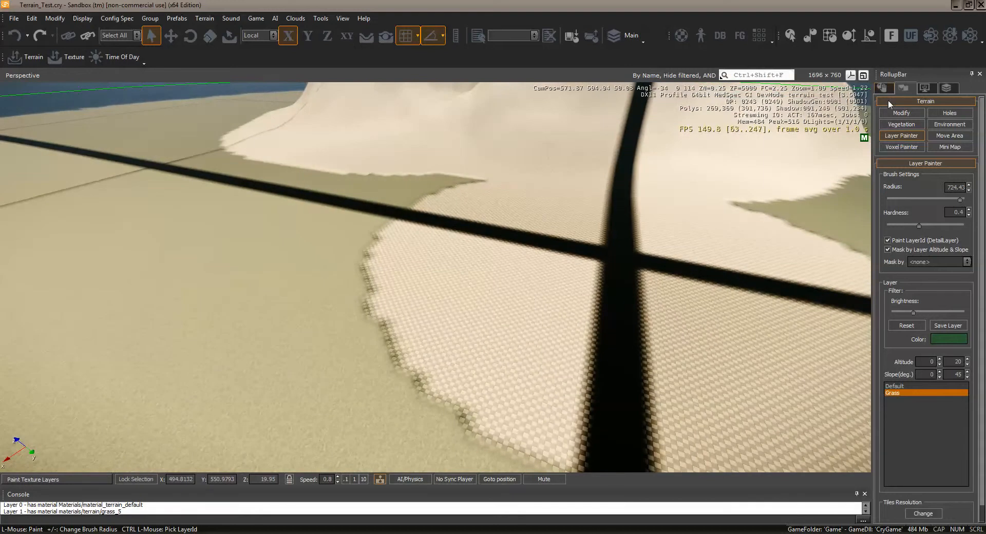
Sample the terrain height of the bare patch beside the mountain with Pick Height.
{"action": "left_click", "coordinate": [901, 112]}
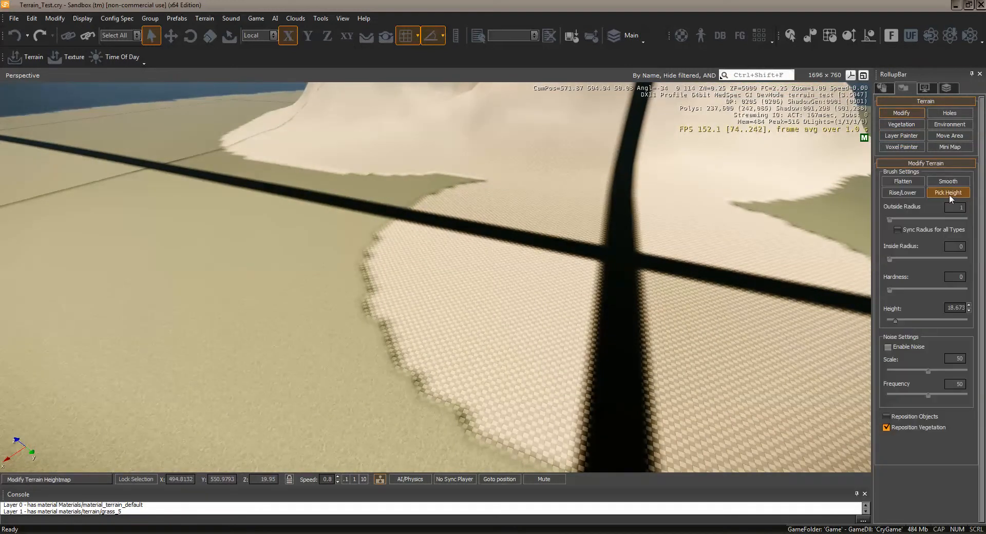
{"action": "left_click", "coordinate": [949, 197]}
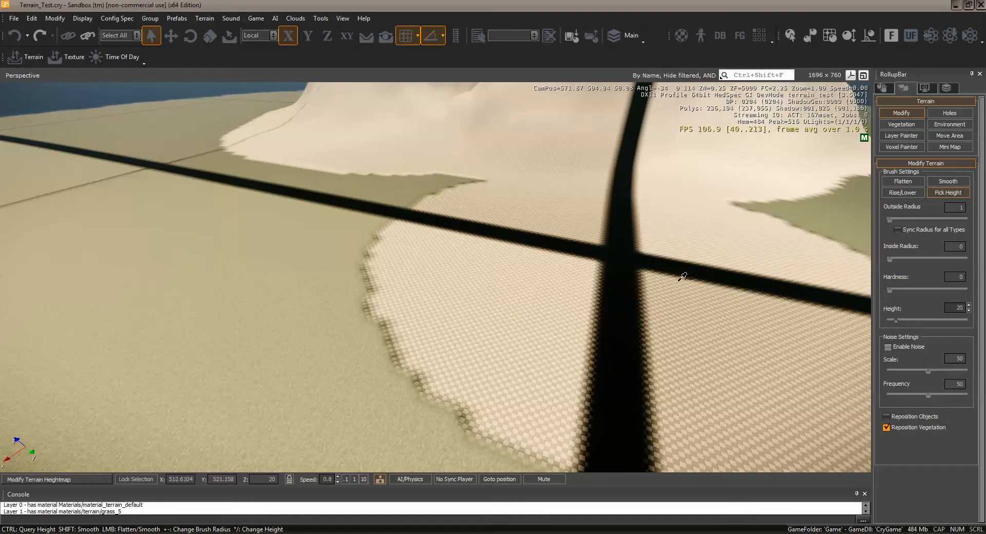
{"action": "key", "text": "d"}
{"action": "right_click_drag", "start_coordinate": [661, 337], "coordinate": [653, 349]}
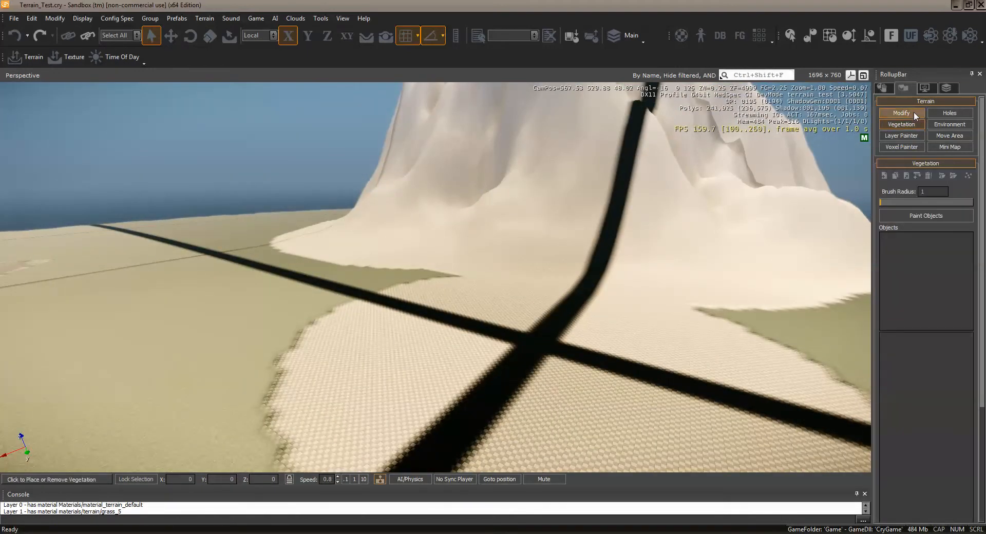
Raise the Grass layer's maximum altitude to 25 and repaint the ground to cover the bare patch.
{"action": "left_click", "coordinate": [895, 135]}
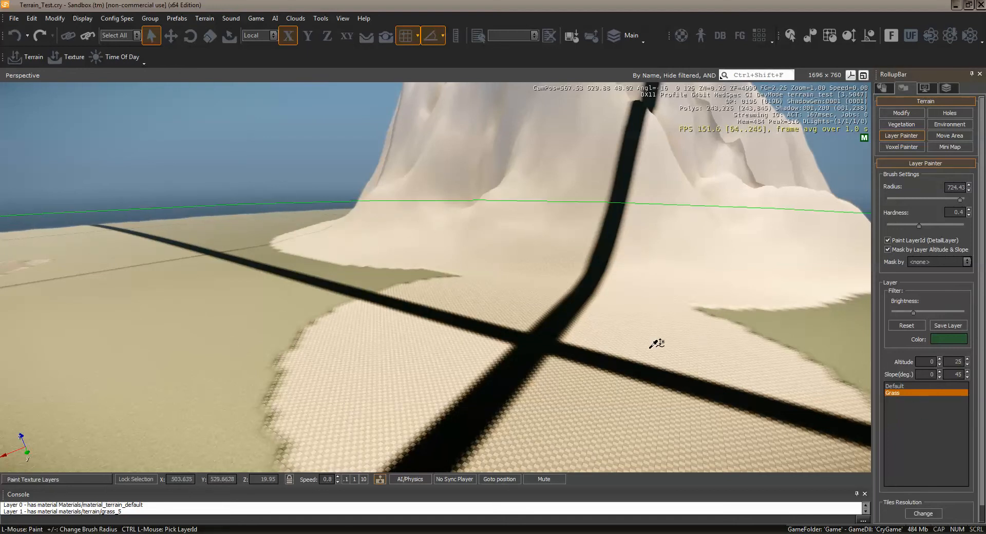
{"action": "left_click", "coordinate": [900, 127]}
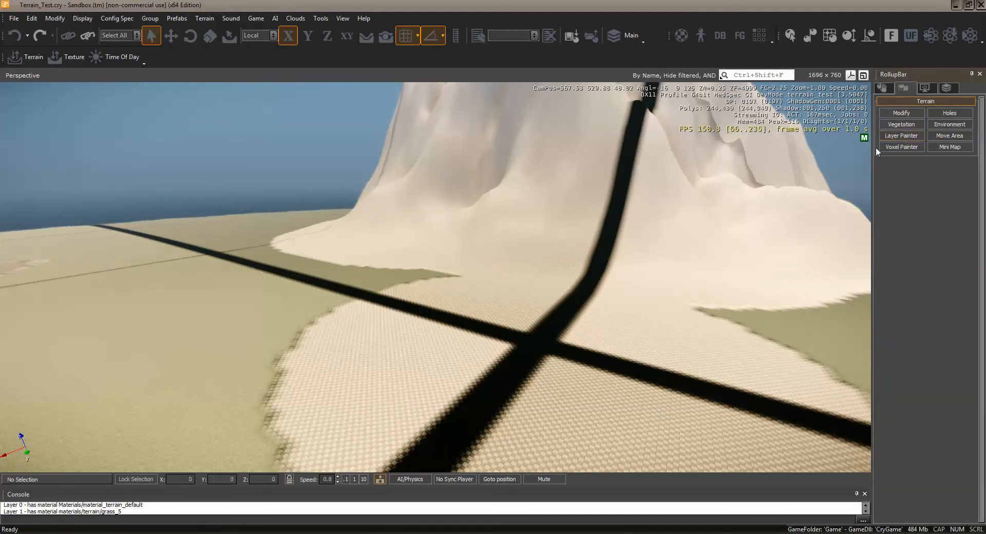
{"action": "left_click", "coordinate": [901, 135]}
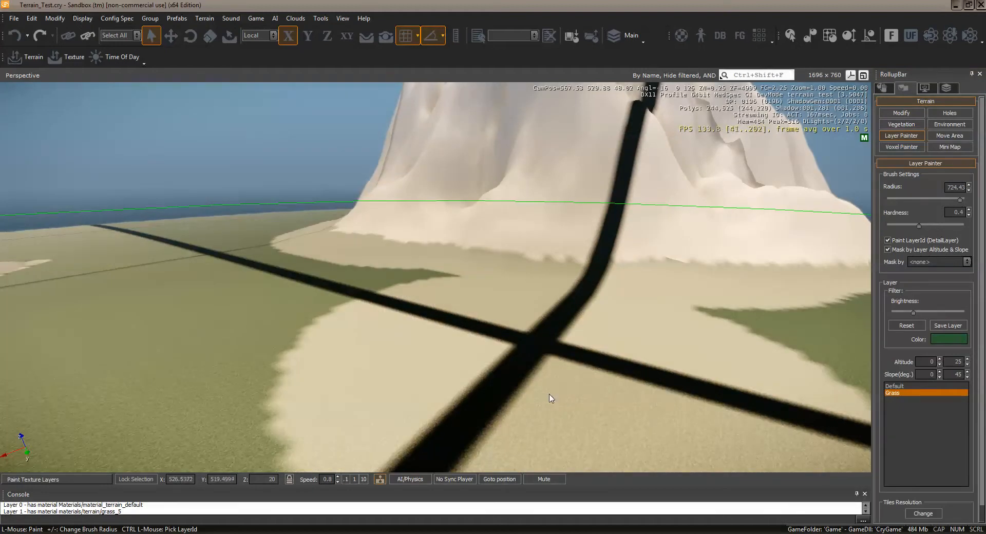
{"action": "left_click_drag", "start_coordinate": [549, 394], "coordinate": [550, 390]}
Examine the grass coverage on the formerly bare patch and along the foot of the mountain.
{"action": "key", "text": "w"}
{"action": "key", "text": "d"}
{"action": "mouse_move", "coordinate": [550, 391]}
{"action": "right_mouse_down"}
{"action": "mouse_move", "coordinate": [535, 391]}
{"action": "mouse_move", "coordinate": [551, 390]}
{"action": "right_mouse_up"}
{"action": "key", "text": "w"}
{"action": "mouse_move", "coordinate": [399, 315]}
{"action": "right_mouse_down"}
{"action": "mouse_move", "coordinate": [411, 338]}
{"action": "mouse_move", "coordinate": [400, 319]}
{"action": "mouse_move", "coordinate": [430, 337]}
{"action": "right_mouse_up"}
{"action": "key", "text": "w"}
{"action": "key", "text": "s"}
{"action": "key", "text": "w"}
{"action": "key", "text": "d"}
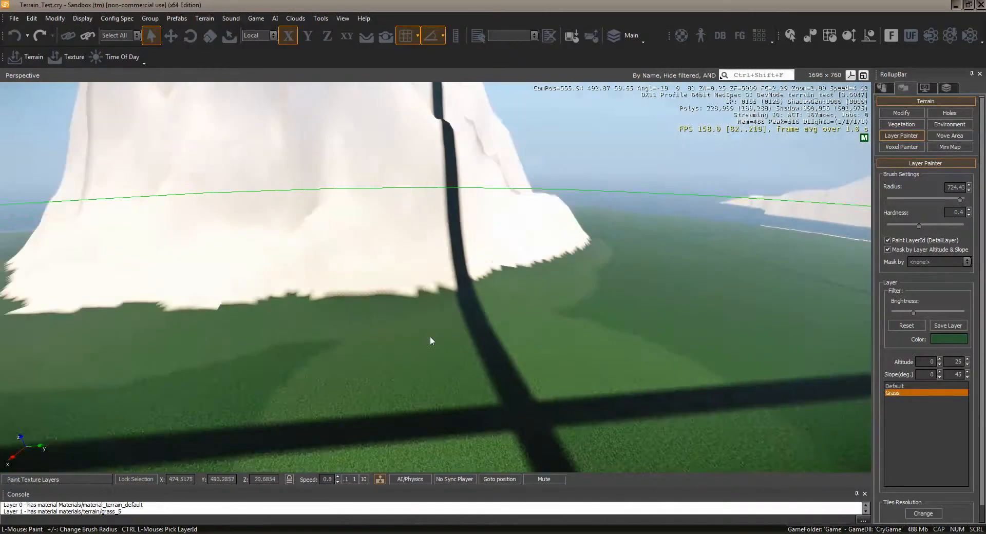
{"action": "key", "text": "s"}
Reduce the brush radius to about 38.9 and inspect the grass border around the mountain up close.
{"action": "left_click_drag", "start_coordinate": [910, 201], "coordinate": [928, 202]}
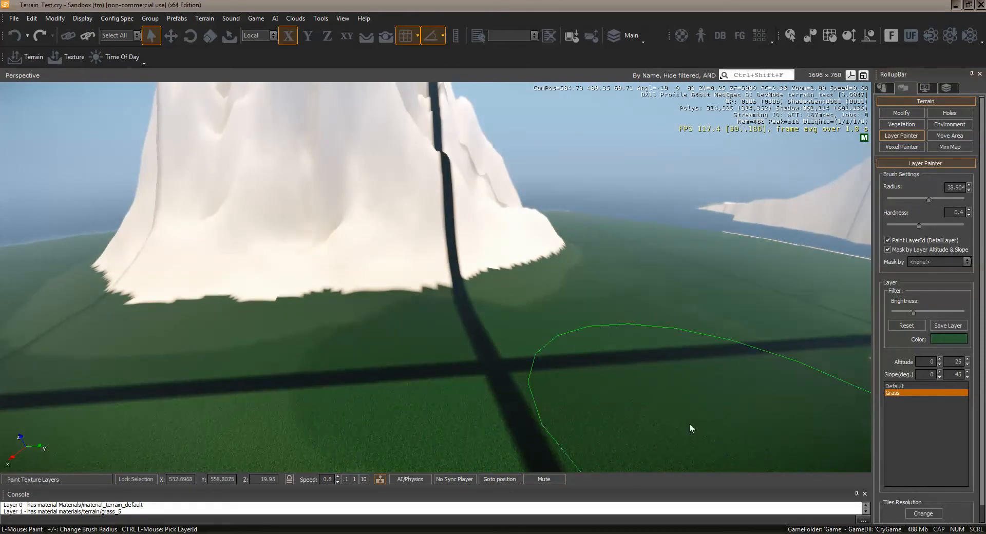
{"action": "right_click_drag", "start_coordinate": [614, 294], "coordinate": [657, 312]}
{"action": "key", "text": "w"}
{"action": "key", "text": "w"}
{"action": "key", "text": "w"}
{"action": "key", "text": "w"}
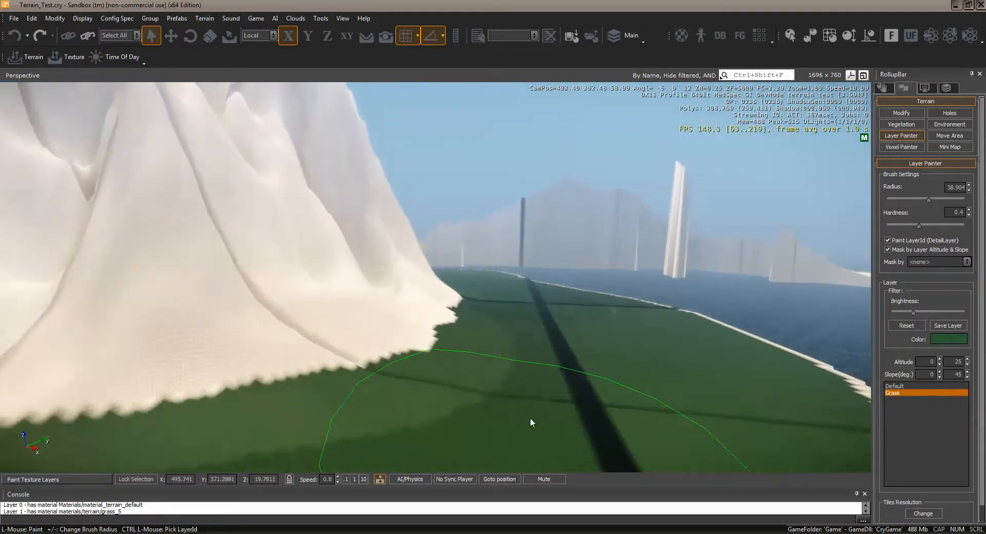
{"action": "key", "text": "w"}
{"action": "right_click_drag", "start_coordinate": [664, 361], "coordinate": [671, 359]}
{"action": "key", "text": "w"}
{"action": "key", "text": "w"}
{"action": "key", "text": "w"}
{"action": "key", "text": "w"}
{"action": "key", "text": "w"}
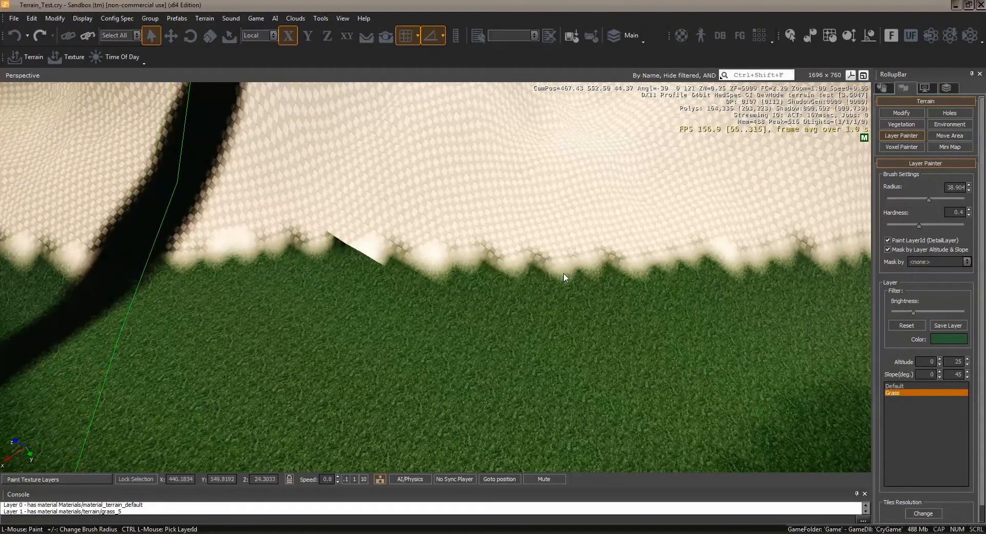
Set the brush radius to about 6.6 and hardness to 0.12, and paint grass along the jagged border beside the dark seam.
{"action": "mouse_move", "coordinate": [914, 223]}
{"action": "left_mouse_down"}
{"action": "mouse_move", "coordinate": [897, 226]}
{"action": "mouse_move", "coordinate": [919, 198]}
{"action": "mouse_move", "coordinate": [907, 199]}
{"action": "left_mouse_up"}
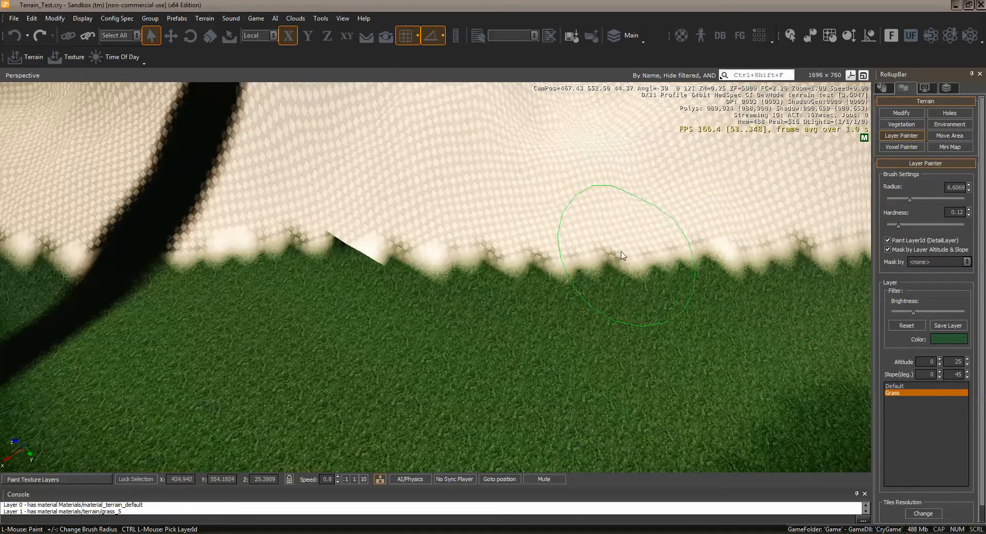
{"action": "mouse_move", "coordinate": [622, 254]}
{"action": "left_mouse_down"}
{"action": "mouse_move", "coordinate": [588, 259]}
{"action": "mouse_move", "coordinate": [390, 236]}
{"action": "mouse_move", "coordinate": [434, 284]}
{"action": "mouse_move", "coordinate": [306, 273]}
{"action": "mouse_move", "coordinate": [411, 275]}
{"action": "left_mouse_up"}
{"action": "key", "text": "d"}
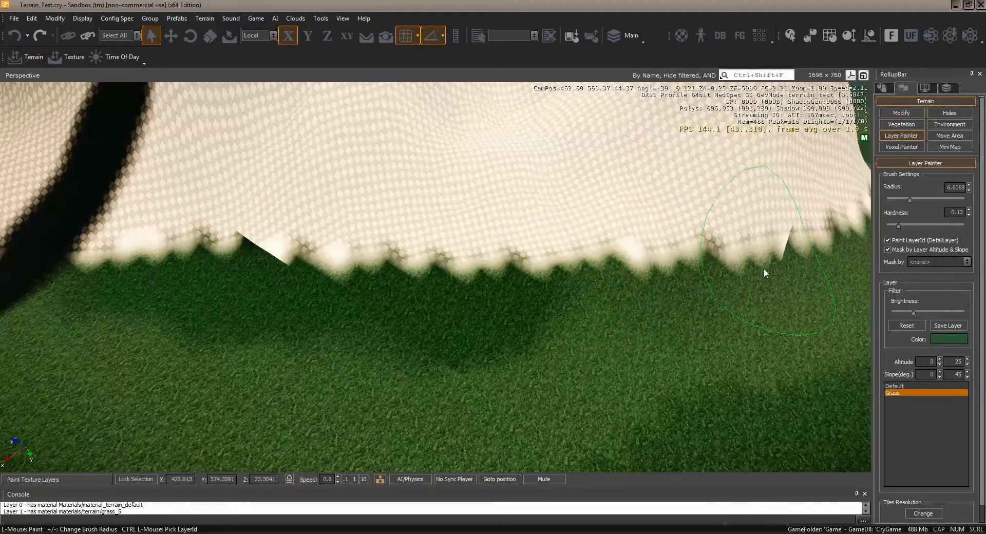
Paint grass along another stretch of the mountain's jagged border and raise the Grass layer's maximum altitude to 1000.
{"action": "key", "text": "d"}
{"action": "mouse_move", "coordinate": [538, 267]}
{"action": "right_mouse_down"}
{"action": "mouse_move", "coordinate": [527, 269]}
{"action": "mouse_move", "coordinate": [539, 273]}
{"action": "mouse_move", "coordinate": [539, 238]}
{"action": "right_mouse_up"}
{"action": "key", "text": "w"}
{"action": "key", "text": "d"}
{"action": "key", "text": "w"}
{"action": "key", "text": "a"}
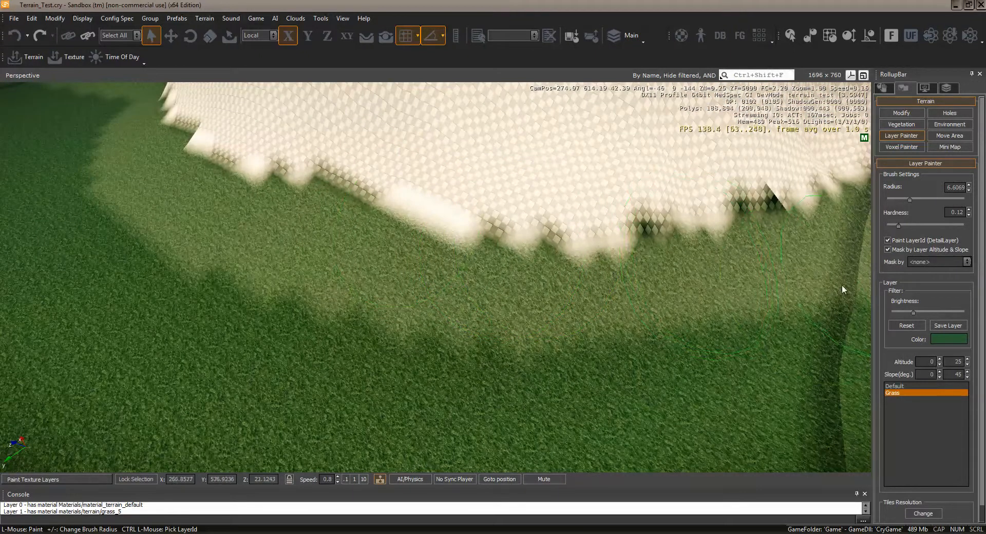
{"action": "mouse_move", "coordinate": [468, 236]}
{"action": "left_mouse_down"}
{"action": "mouse_move", "coordinate": [672, 263]}
{"action": "mouse_move", "coordinate": [494, 254]}
{"action": "left_mouse_up"}
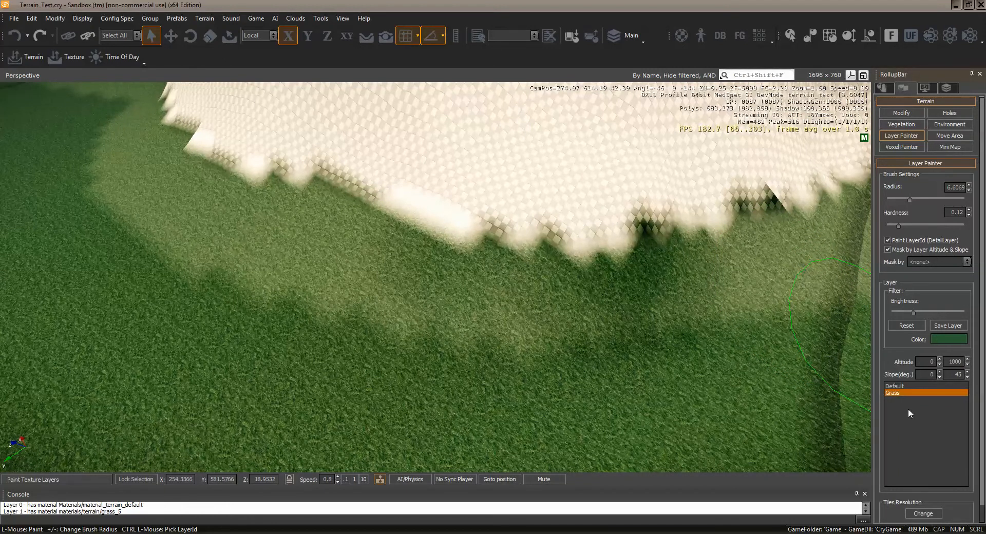
Blend the jagged border up the mountain slope on this stretch with soft grass strokes.
{"action": "mouse_move", "coordinate": [575, 246]}
{"action": "left_mouse_down"}
{"action": "mouse_move", "coordinate": [509, 259]}
{"action": "mouse_move", "coordinate": [676, 254]}
{"action": "left_mouse_up"}
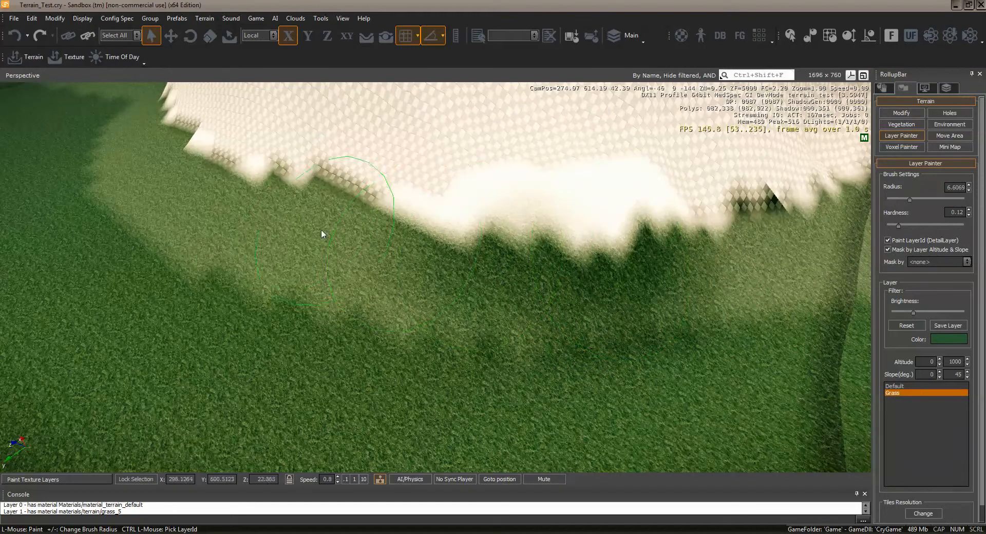
{"action": "mouse_move", "coordinate": [321, 229]}
{"action": "left_mouse_down"}
{"action": "mouse_move", "coordinate": [464, 235]}
{"action": "mouse_move", "coordinate": [271, 192]}
{"action": "mouse_move", "coordinate": [424, 218]}
{"action": "mouse_move", "coordinate": [290, 183]}
{"action": "mouse_move", "coordinate": [725, 233]}
{"action": "mouse_move", "coordinate": [359, 200]}
{"action": "left_mouse_up"}
{"action": "key", "text": "a"}
{"action": "right_click_drag", "start_coordinate": [129, 189], "coordinate": [184, 204]}
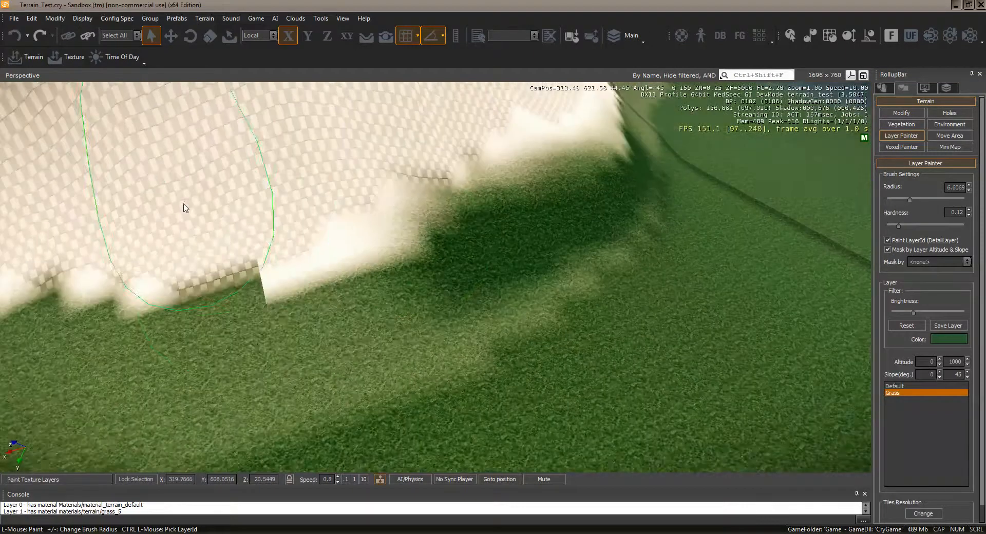
{"action": "mouse_move", "coordinate": [185, 207]}
{"action": "left_mouse_down"}
{"action": "mouse_move", "coordinate": [319, 259]}
{"action": "mouse_move", "coordinate": [429, 264]}
{"action": "mouse_move", "coordinate": [334, 266]}
{"action": "left_mouse_up"}
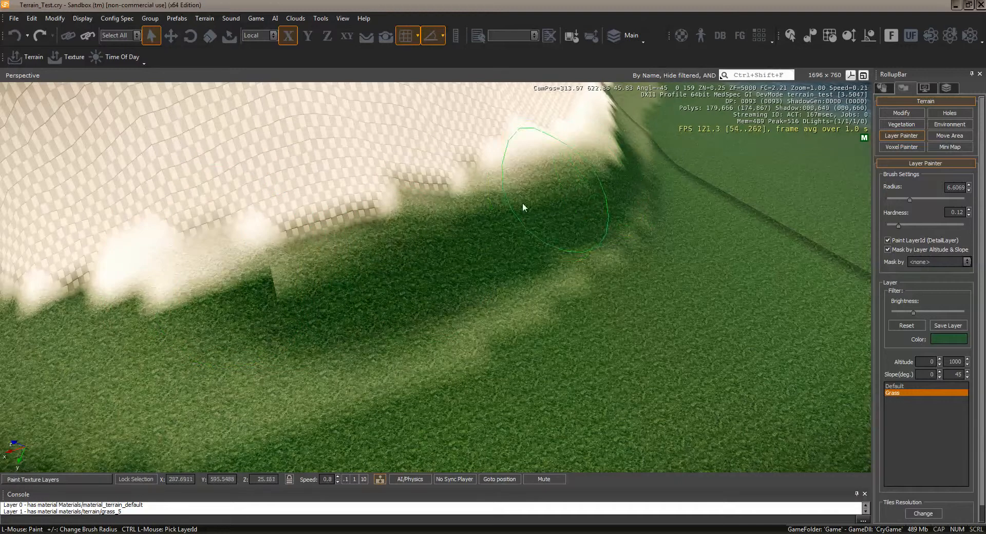
{"action": "mouse_move", "coordinate": [522, 203]}
{"action": "left_mouse_down"}
{"action": "mouse_move", "coordinate": [87, 286]}
{"action": "mouse_move", "coordinate": [346, 275]}
{"action": "mouse_move", "coordinate": [112, 276]}
{"action": "left_mouse_up"}
Extend the soft grass strokes along the mountain's lower slope up to the stretch beside the dark vertical seam.
{"action": "key", "text": "a"}
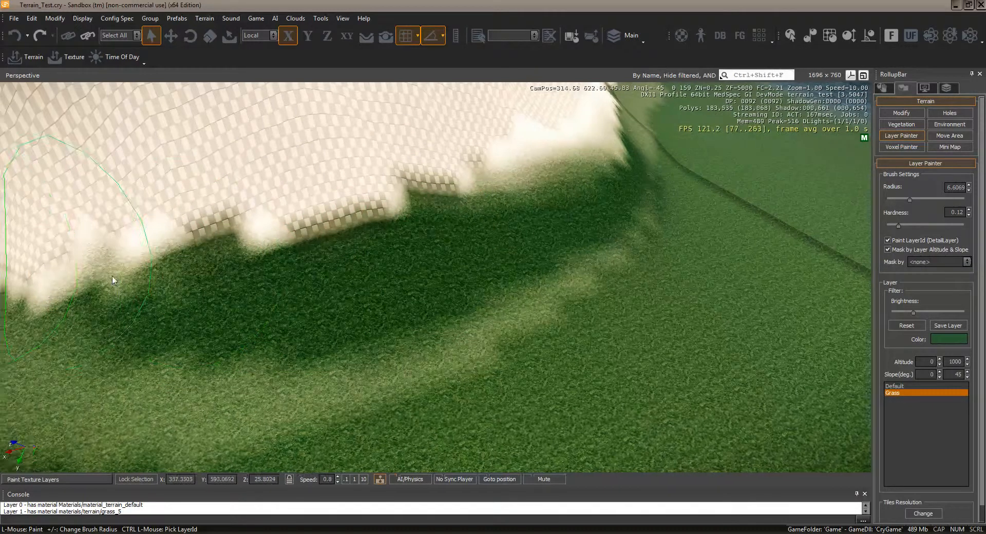
{"action": "key", "text": "a"}
{"action": "right_click_drag", "start_coordinate": [113, 276], "coordinate": [145, 277]}
{"action": "key", "text": "s"}
{"action": "mouse_move", "coordinate": [445, 264]}
{"action": "left_mouse_down"}
{"action": "mouse_move", "coordinate": [184, 284]}
{"action": "mouse_move", "coordinate": [235, 339]}
{"action": "mouse_move", "coordinate": [303, 347]}
{"action": "mouse_move", "coordinate": [495, 345]}
{"action": "mouse_move", "coordinate": [600, 310]}
{"action": "mouse_move", "coordinate": [349, 385]}
{"action": "left_mouse_up"}
{"action": "key", "text": "s"}
{"action": "key", "text": "a"}
{"action": "right_click_drag", "start_coordinate": [427, 358], "coordinate": [592, 343]}
{"action": "mouse_move", "coordinate": [426, 278]}
{"action": "left_mouse_down"}
{"action": "mouse_move", "coordinate": [683, 365]}
{"action": "mouse_move", "coordinate": [591, 328]}
{"action": "left_mouse_up"}
{"action": "key", "text": "a"}
{"action": "right_click_drag", "start_coordinate": [591, 327], "coordinate": [568, 327]}
{"action": "key", "text": "w"}
{"action": "mouse_move", "coordinate": [504, 254]}
{"action": "left_mouse_down"}
{"action": "mouse_move", "coordinate": [504, 233]}
{"action": "mouse_move", "coordinate": [383, 236]}
{"action": "mouse_move", "coordinate": [402, 213]}
{"action": "mouse_move", "coordinate": [504, 223]}
{"action": "mouse_move", "coordinate": [404, 215]}
{"action": "left_mouse_up"}
{"action": "key", "text": "a"}
{"action": "right_click_drag", "start_coordinate": [390, 212], "coordinate": [392, 215]}
{"action": "mouse_move", "coordinate": [483, 349]}
{"action": "left_mouse_down"}
{"action": "mouse_move", "coordinate": [455, 344]}
{"action": "mouse_move", "coordinate": [463, 337]}
{"action": "mouse_move", "coordinate": [452, 332]}
{"action": "left_mouse_up"}
{"action": "key", "text": "a"}
{"action": "right_click_drag", "start_coordinate": [420, 318], "coordinate": [422, 321]}
{"action": "mouse_move", "coordinate": [682, 347]}
{"action": "left_mouse_down"}
{"action": "mouse_move", "coordinate": [527, 340]}
{"action": "mouse_move", "coordinate": [282, 290]}
{"action": "mouse_move", "coordinate": [728, 328]}
{"action": "left_mouse_up"}
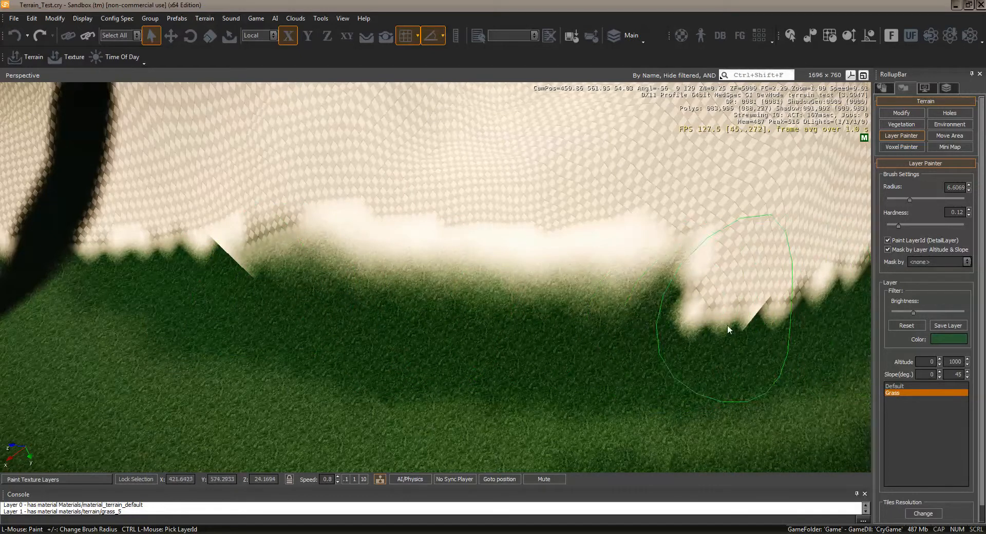
Blend the jagged border beyond the dark seam up the mountain slope with soft grass strokes.
{"action": "key", "text": "w"}
{"action": "right_click_drag", "start_coordinate": [644, 309], "coordinate": [620, 297]}
{"action": "left_click_drag", "start_coordinate": [620, 297], "coordinate": [359, 312]}
{"action": "key", "text": "a"}
{"action": "right_click_drag", "start_coordinate": [359, 313], "coordinate": [596, 316]}
{"action": "mouse_move", "coordinate": [596, 315]}
{"action": "left_mouse_down"}
{"action": "mouse_move", "coordinate": [485, 355]}
{"action": "mouse_move", "coordinate": [571, 352]}
{"action": "mouse_move", "coordinate": [387, 359]}
{"action": "left_mouse_up"}
Continue the soft grass strokes along the mountain's foot up to the protruding corner of bare terrain.
{"action": "key", "text": "a"}
{"action": "right_click_drag", "start_coordinate": [387, 360], "coordinate": [394, 249]}
{"action": "key", "text": "s"}
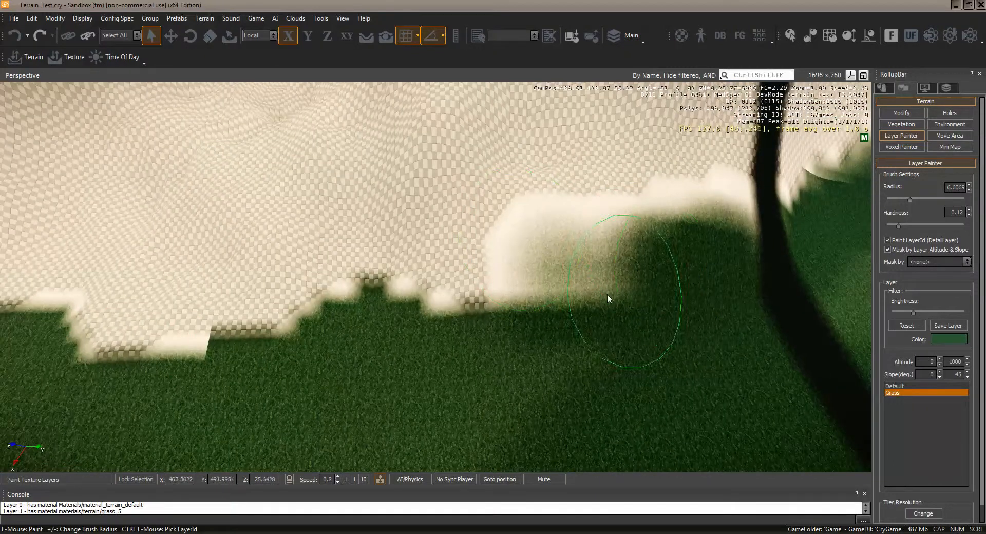
{"action": "left_click_drag", "start_coordinate": [607, 295], "coordinate": [113, 323]}
{"action": "mouse_move", "coordinate": [252, 320]}
{"action": "left_mouse_down"}
{"action": "mouse_move", "coordinate": [404, 308]}
{"action": "mouse_move", "coordinate": [105, 316]}
{"action": "mouse_move", "coordinate": [67, 295]}
{"action": "left_mouse_up"}
{"action": "key", "text": "a"}
{"action": "mouse_move", "coordinate": [67, 295]}
{"action": "right_mouse_down"}
{"action": "mouse_move", "coordinate": [231, 332]}
{"action": "mouse_move", "coordinate": [280, 389]}
{"action": "right_mouse_up"}
{"action": "key", "text": "w"}
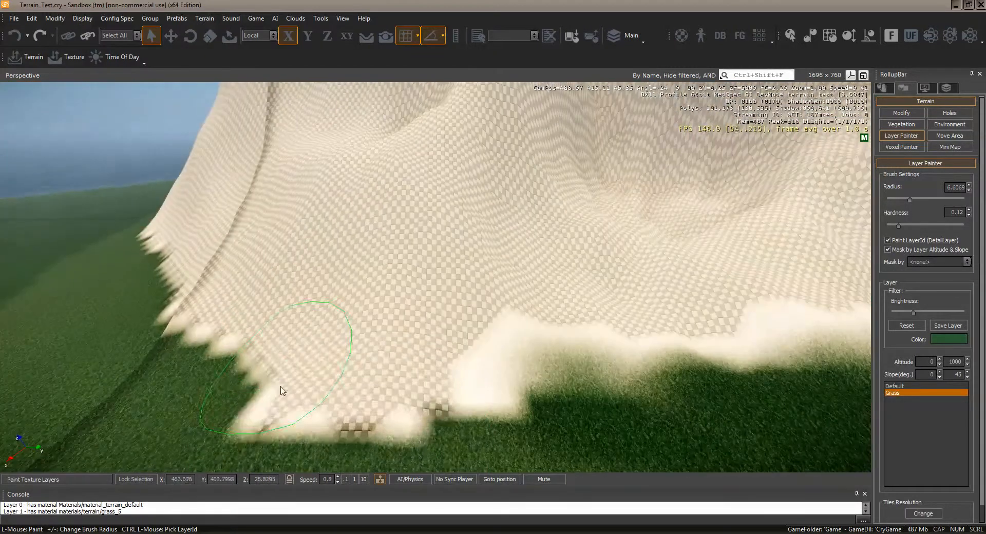
{"action": "mouse_move", "coordinate": [280, 389]}
{"action": "left_mouse_down"}
{"action": "mouse_move", "coordinate": [193, 417]}
{"action": "mouse_move", "coordinate": [491, 437]}
{"action": "left_mouse_up"}
Add a new terrain texture layer below Grass and name it Rock.
{"action": "mouse_move", "coordinate": [492, 437]}
{"action": "right_mouse_down"}
{"action": "mouse_move", "coordinate": [331, 414]}
{"action": "mouse_move", "coordinate": [345, 422]}
{"action": "right_mouse_up"}
{"action": "key", "text": "w"}
{"action": "key", "text": "w"}
{"action": "key", "text": "w"}
{"action": "key", "text": "w"}
{"action": "key", "text": "d"}
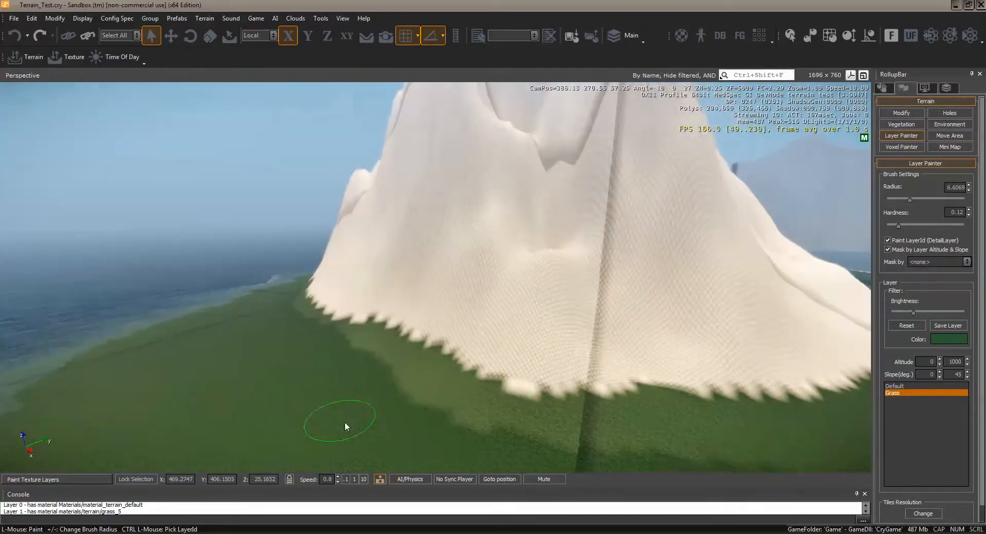
{"action": "left_click", "coordinate": [205, 18]}
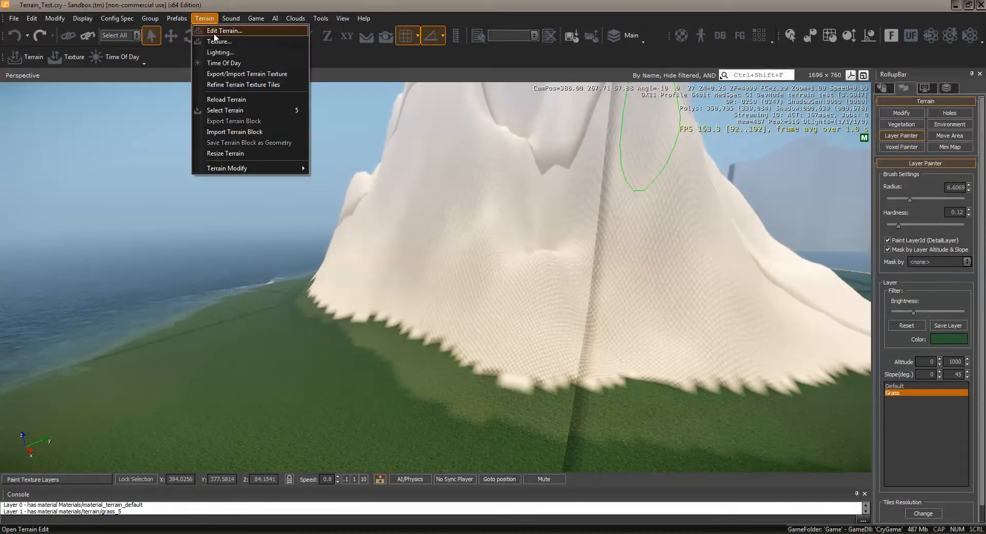
{"action": "left_click", "coordinate": [213, 37]}
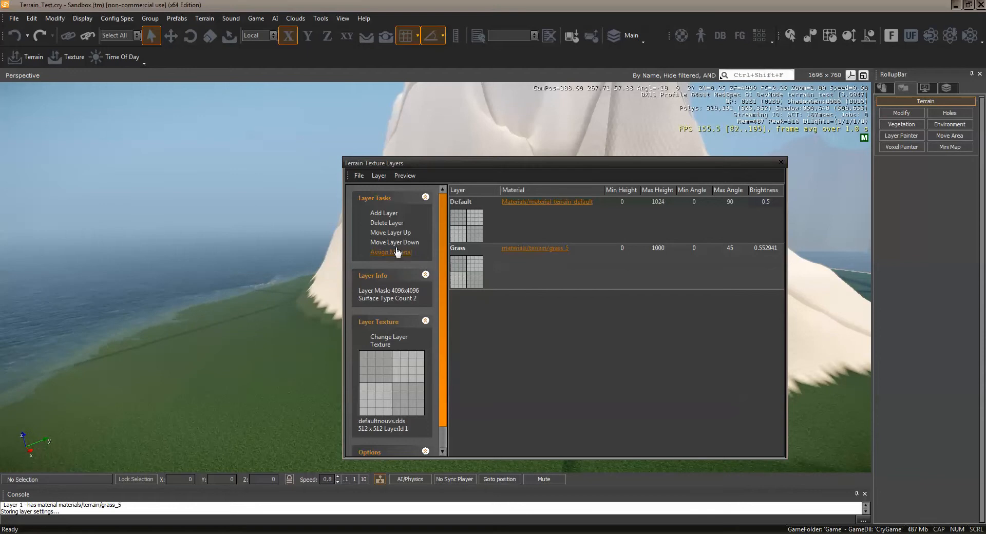
{"action": "left_click", "coordinate": [385, 213]}
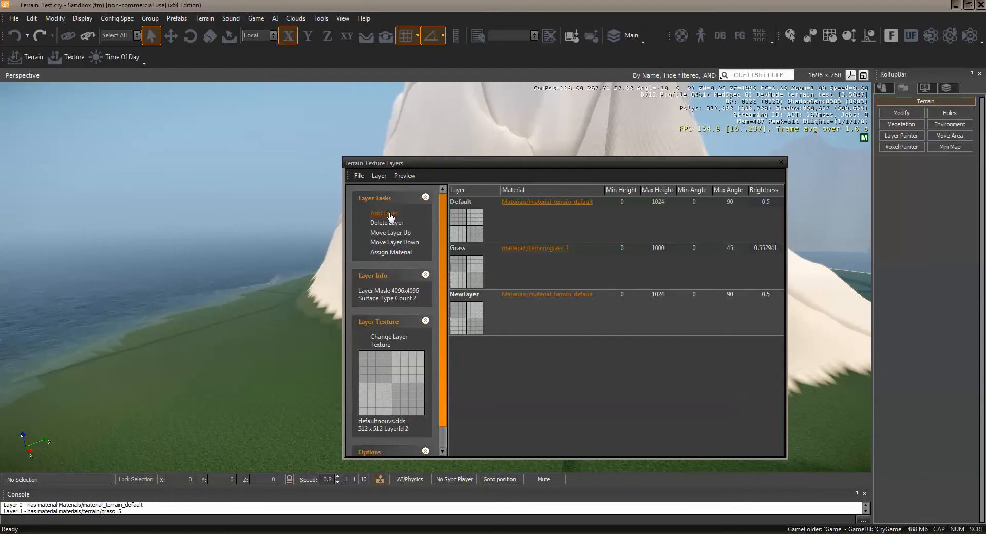
{"action": "left_click", "coordinate": [462, 294]}
{"action": "left_click", "coordinate": [476, 295]}
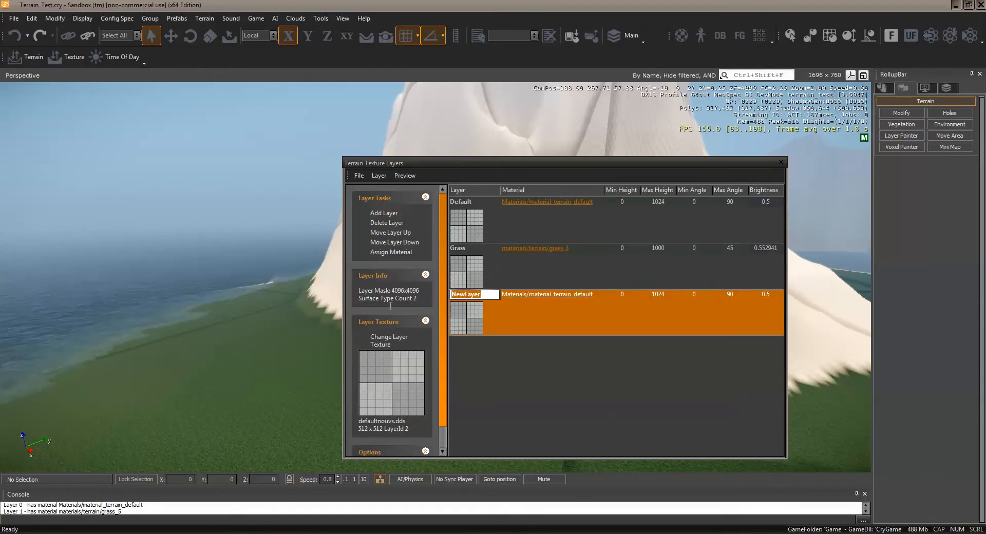
{"action": "type", "text": "Ro"}
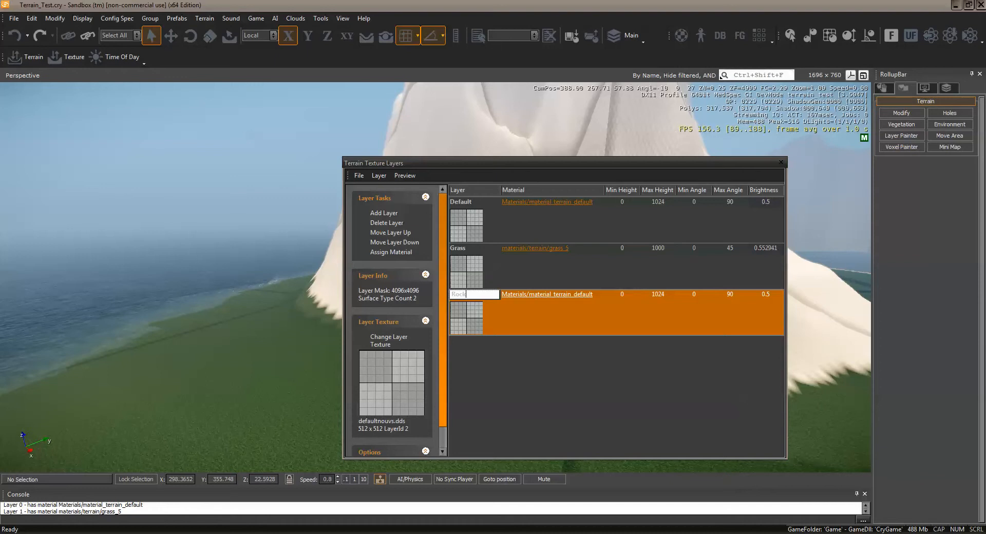
{"action": "type", "text": "ck"}
{"action": "key", "text": "Return"}
Assign the materials/terrain/rock_4 material to the Rock layer and close the terrain texture layers.
{"action": "left_click", "coordinate": [558, 296]}
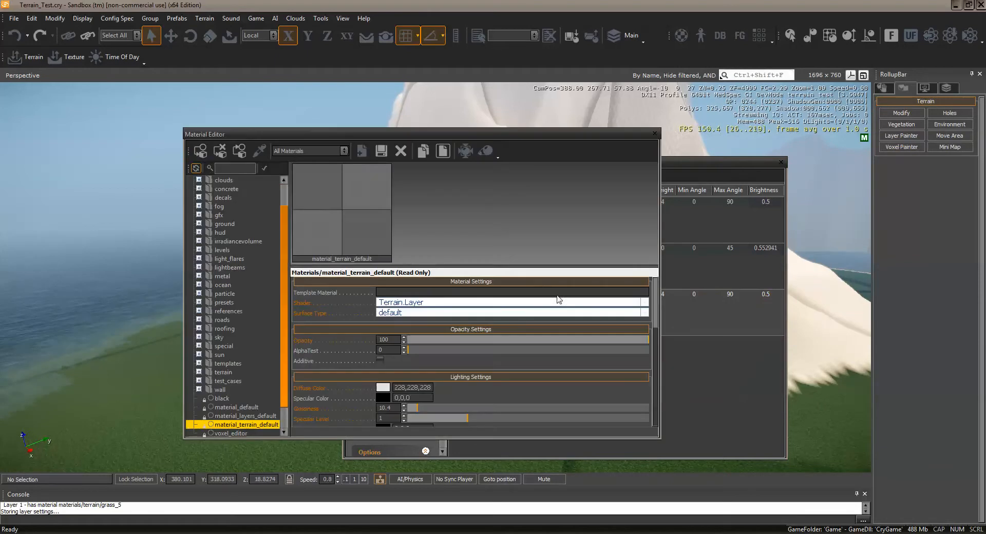
{"action": "double_click", "coordinate": [223, 372]}
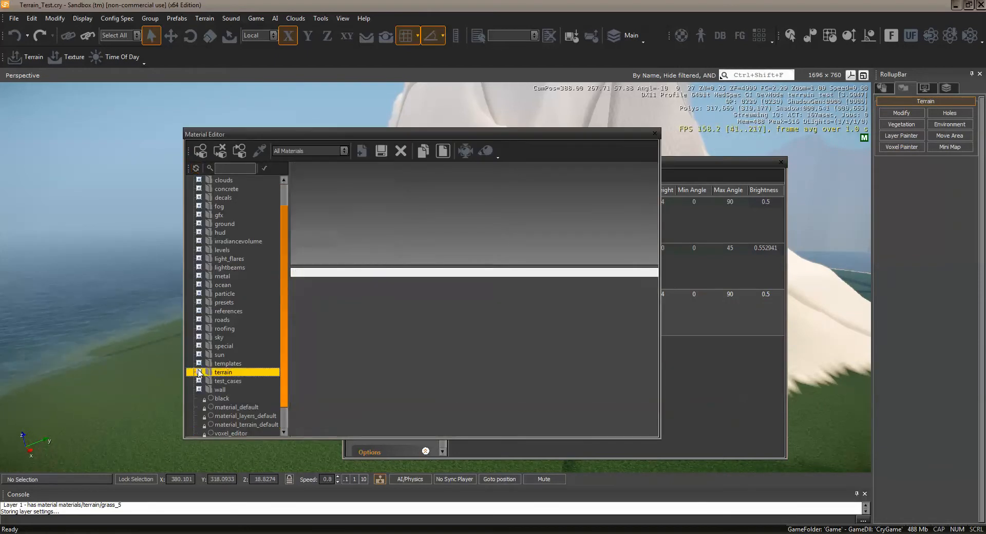
{"action": "scroll", "coordinate": [272, 276], "scroll_direction": "down", "scroll_amount": 10}
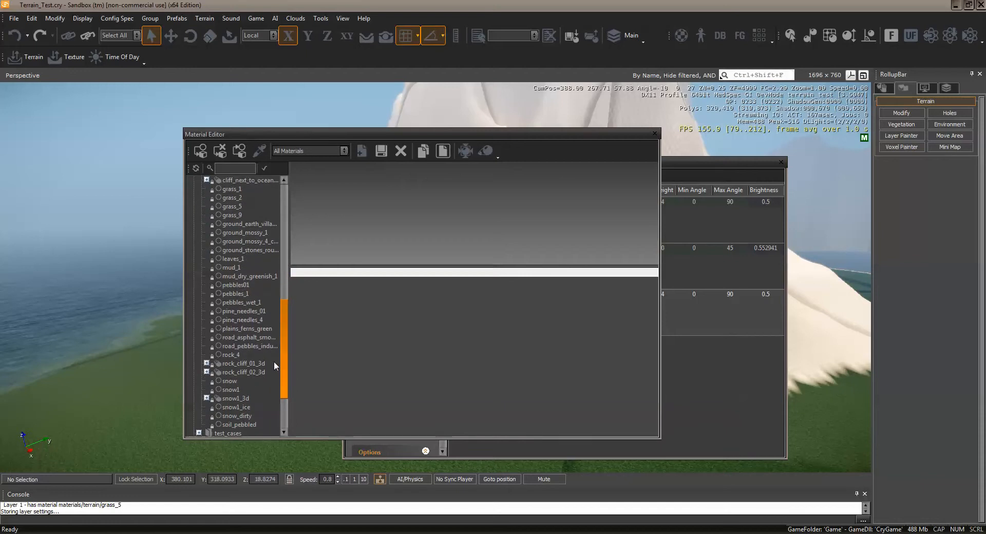
{"action": "right_click", "coordinate": [235, 355]}
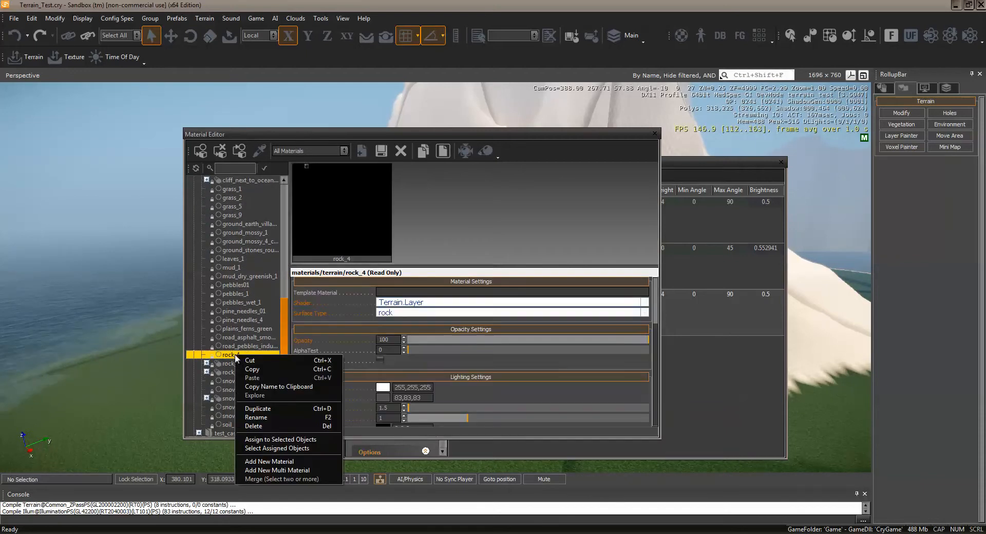
{"action": "left_click", "coordinate": [308, 448]}
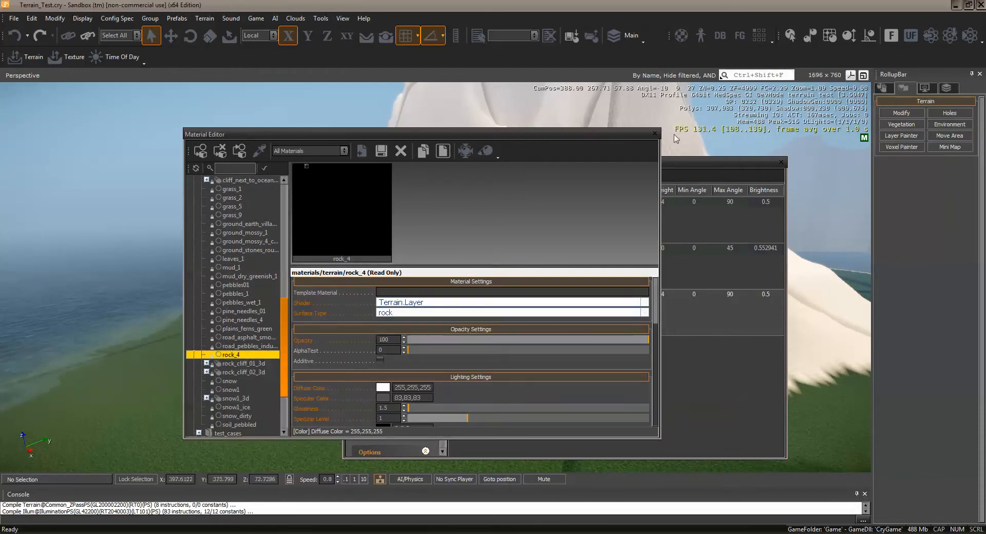
{"action": "left_click", "coordinate": [656, 131]}
{"action": "left_click", "coordinate": [530, 318]}
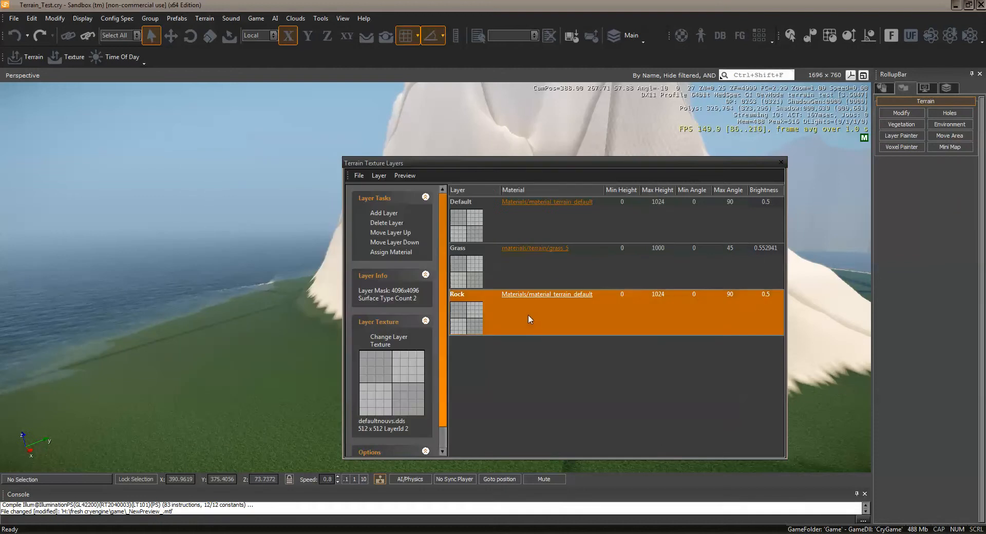
{"action": "left_click", "coordinate": [396, 252]}
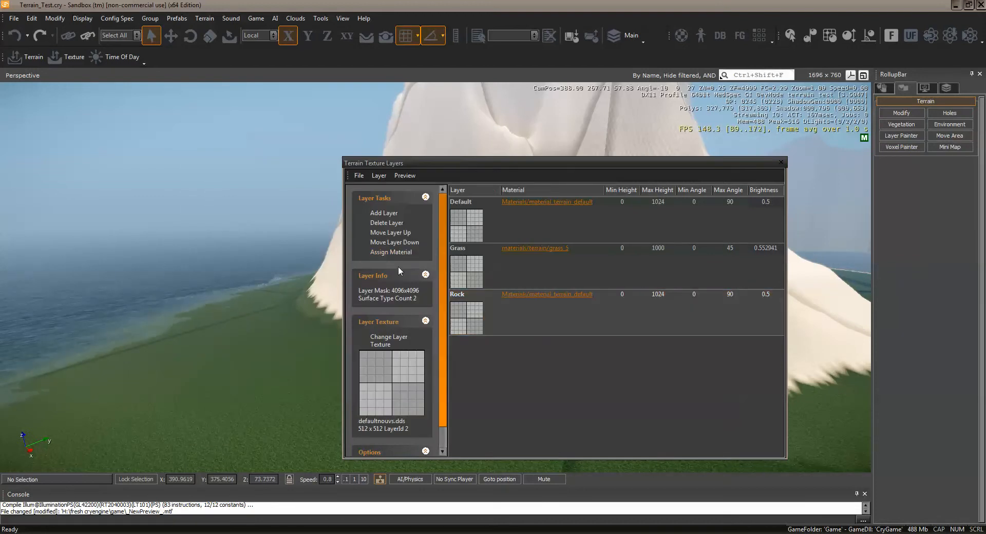
{"action": "left_click", "coordinate": [599, 300]}
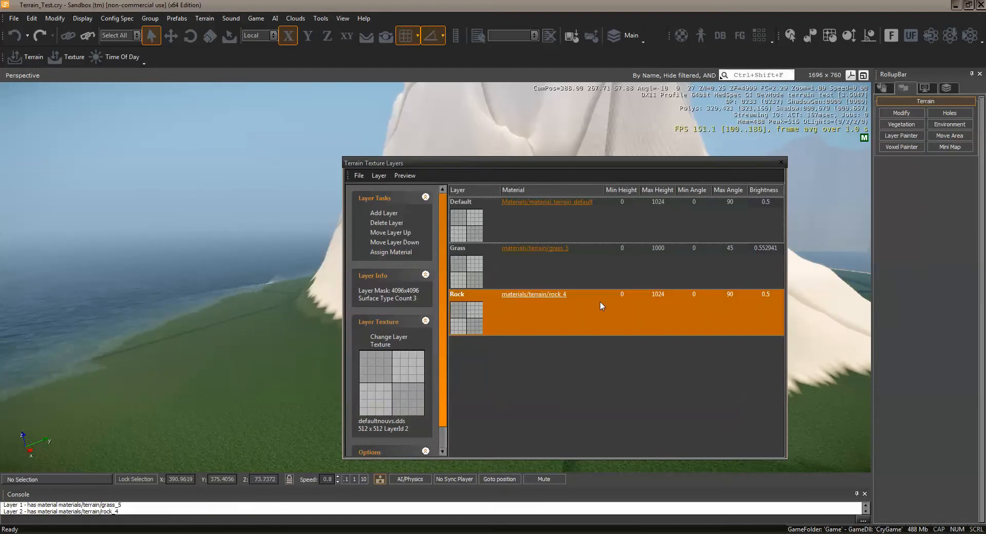
{"action": "left_click", "coordinate": [781, 162]}
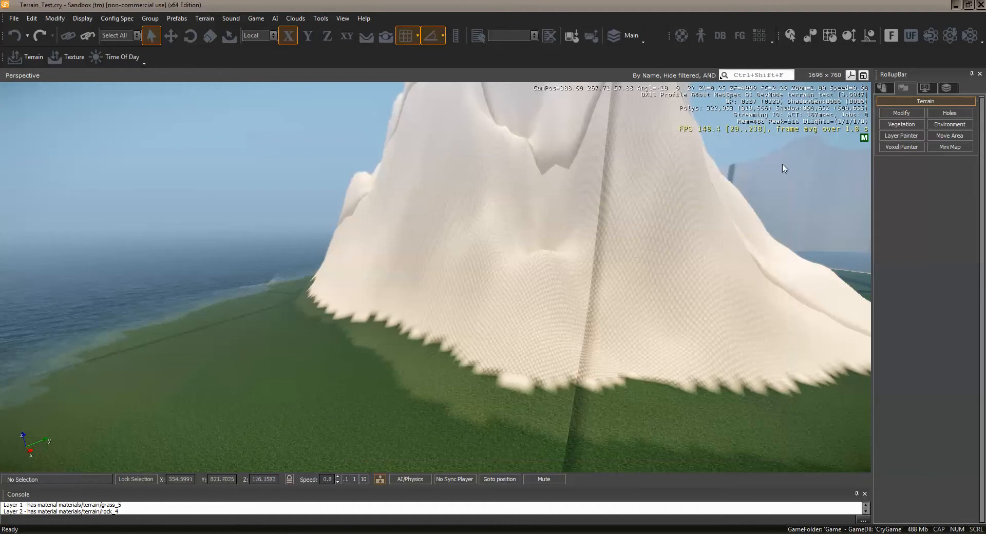
Set the Rock layer's paint color to dark grey with red, green and blue at 75.
{"action": "left_click", "coordinate": [901, 135]}
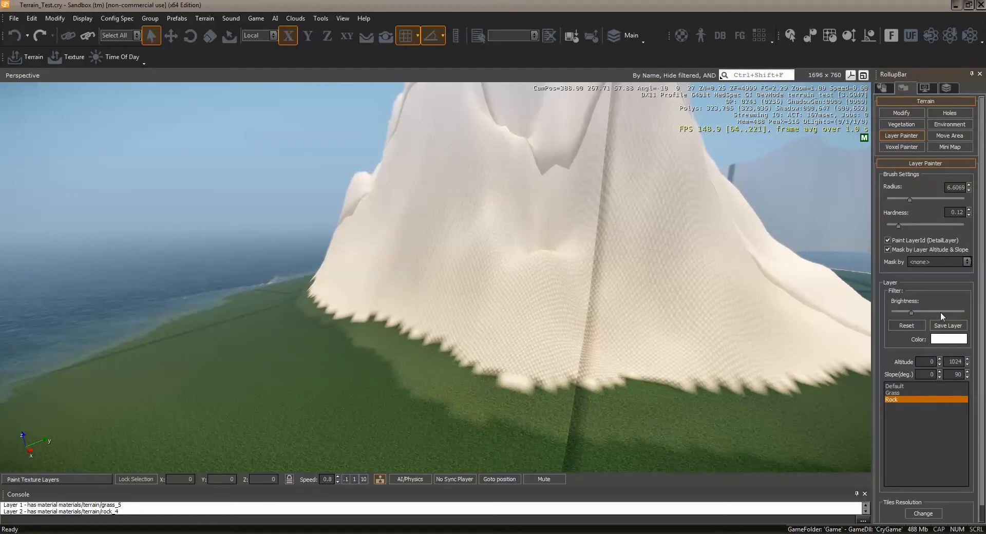
{"action": "left_click", "coordinate": [948, 338]}
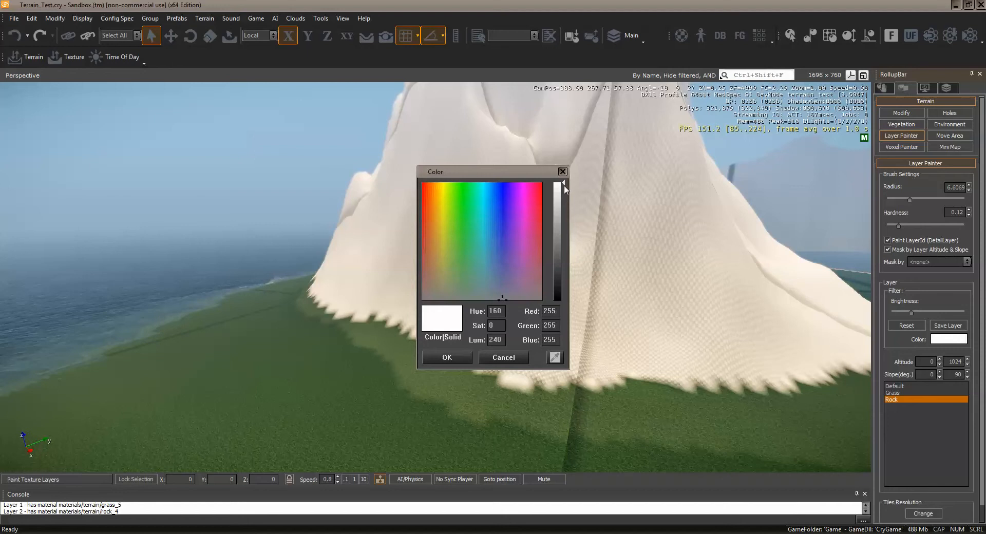
{"action": "left_click_drag", "start_coordinate": [563, 188], "coordinate": [560, 265]}
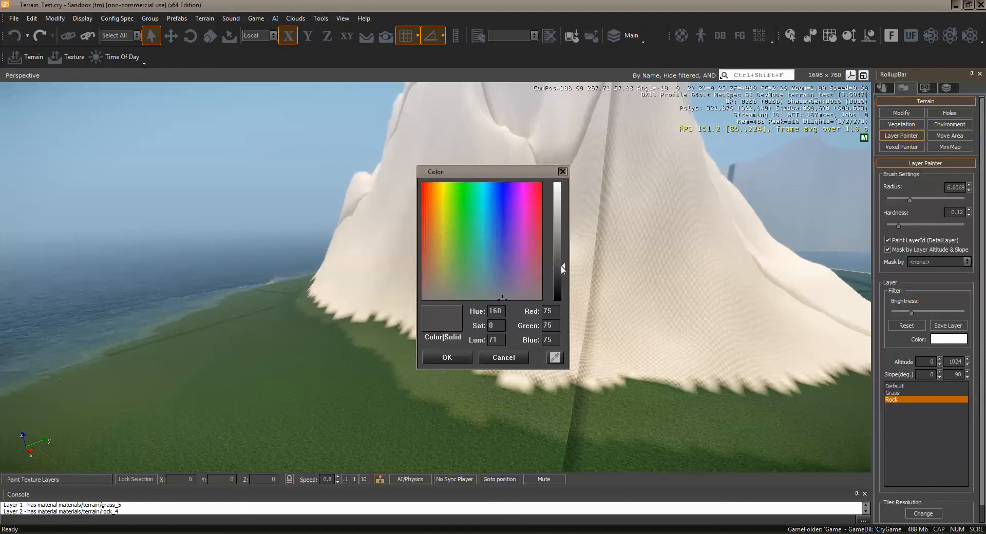
{"action": "left_click", "coordinate": [447, 357]}
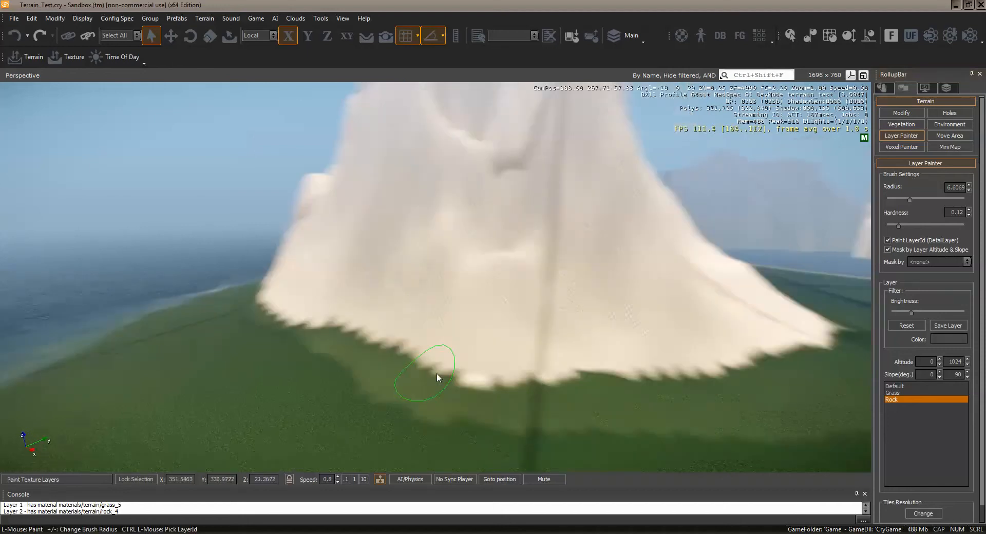
Set the Rock layer's minimum altitude to 25 and the brush to hardness 0.29 and a radius of about 398.
{"action": "key", "text": "d"}
{"action": "right_click_drag", "start_coordinate": [436, 373], "coordinate": [426, 379]}
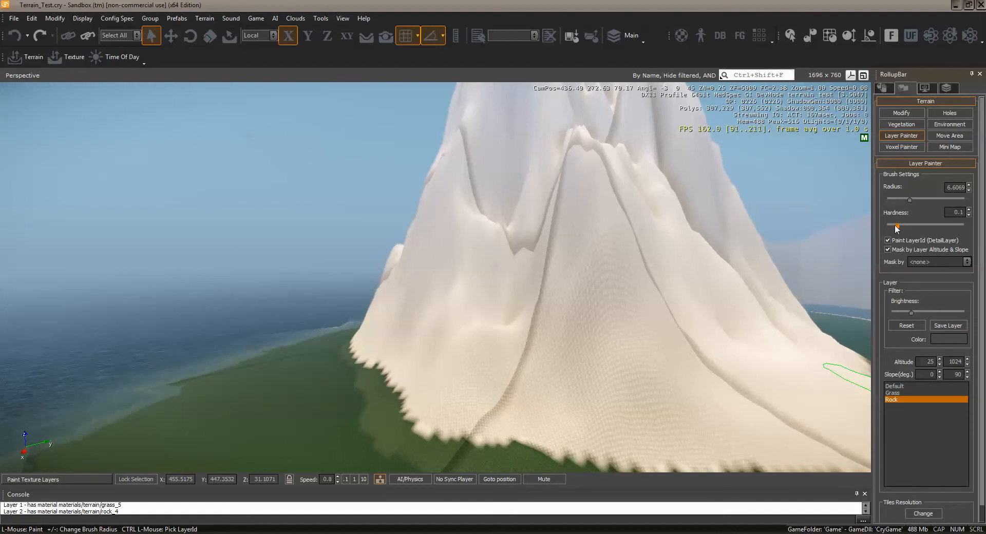
{"action": "left_click_drag", "start_coordinate": [894, 223], "coordinate": [901, 224]}
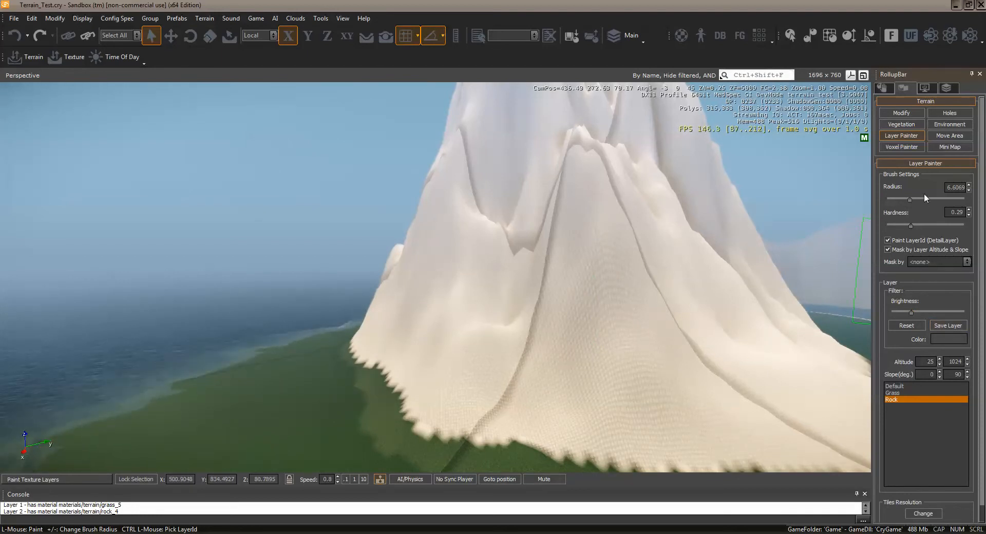
{"action": "left_click_drag", "start_coordinate": [910, 199], "coordinate": [954, 199]}
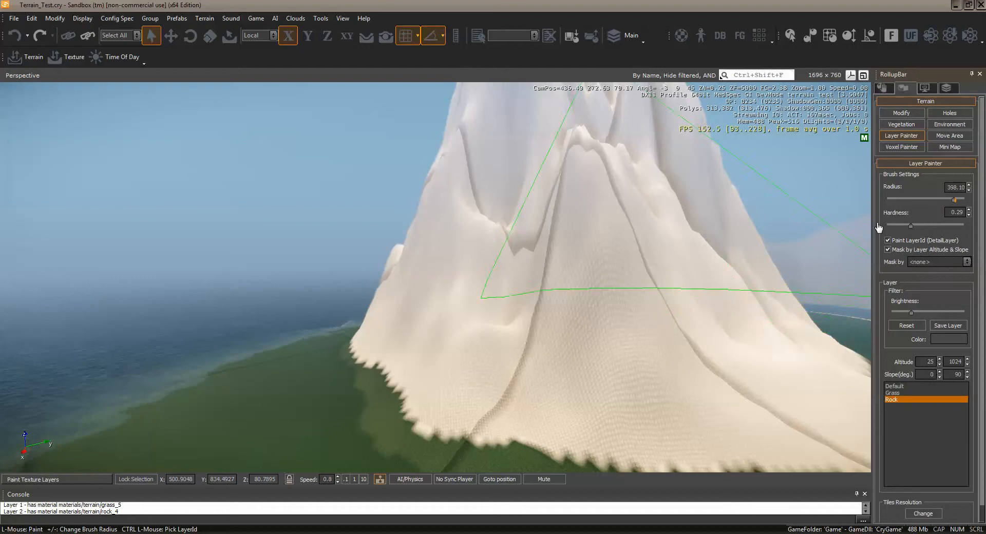
Paint rock over the near face of the mountain with the huge brush.
{"action": "left_click", "coordinate": [630, 349]}
{"action": "left_click", "coordinate": [626, 352]}
{"action": "left_click", "coordinate": [616, 355]}
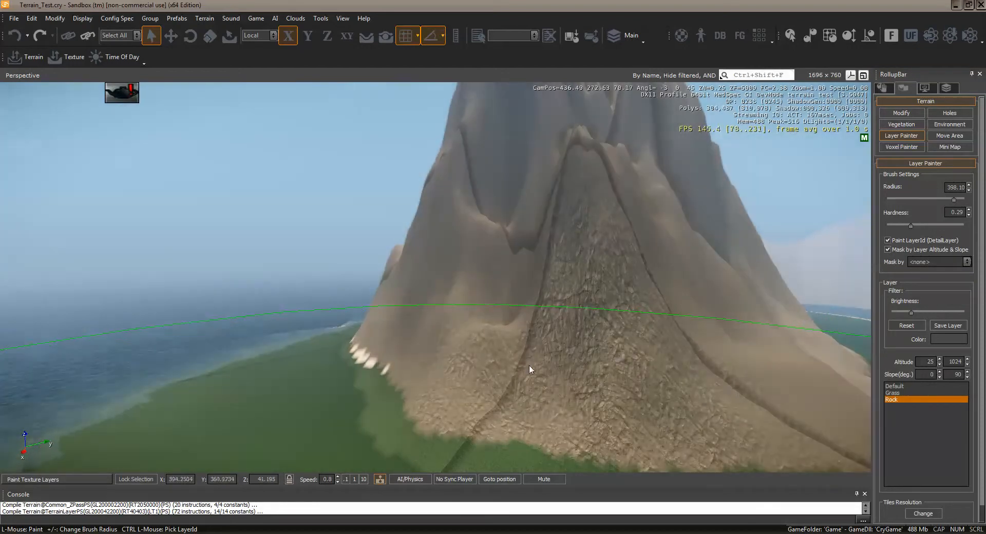
Go around to the mountain's other side and paint rock over its slopes there.
{"action": "key", "text": "w"}
{"action": "right_click_drag", "start_coordinate": [529, 365], "coordinate": [478, 367]}
{"action": "key", "text": "w"}
{"action": "key", "text": "w"}
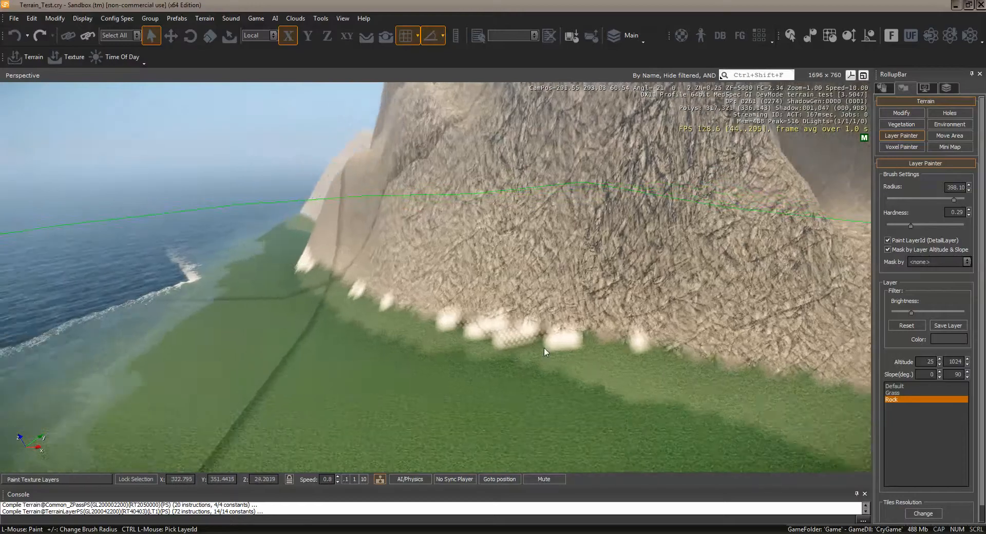
{"action": "key", "text": "w"}
{"action": "right_click_drag", "start_coordinate": [404, 332], "coordinate": [422, 335]}
{"action": "key", "text": "a"}
{"action": "key", "text": "a"}
{"action": "key", "text": "w"}
{"action": "key", "text": "a"}
{"action": "key", "text": "w"}
{"action": "key", "text": "a"}
{"action": "left_click", "coordinate": [532, 359]}
{"action": "left_click", "coordinate": [532, 358]}
{"action": "left_click", "coordinate": [532, 358]}
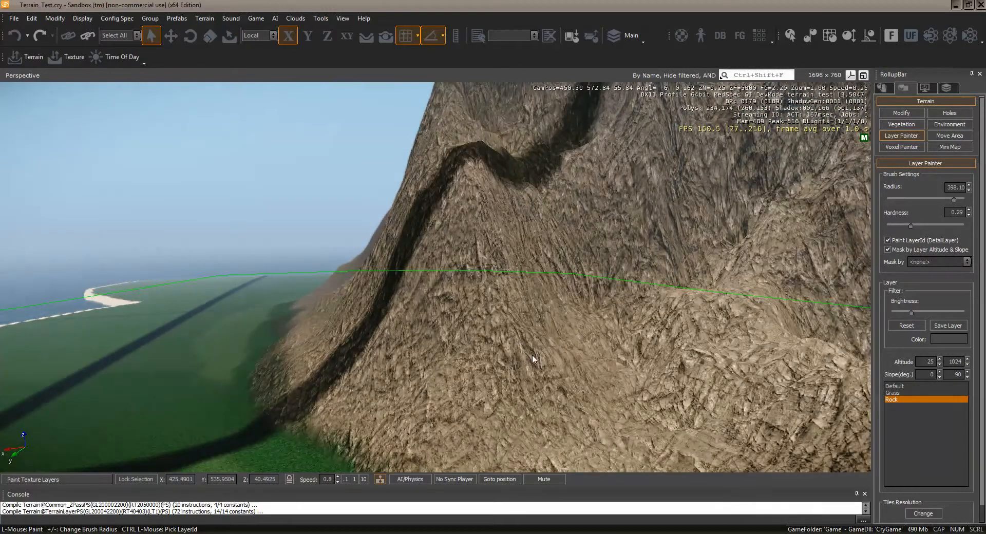
Examine the rock coverage around the mountain and its border with the grass for unpainted spots.
{"action": "mouse_move", "coordinate": [473, 363]}
{"action": "right_mouse_down"}
{"action": "mouse_move", "coordinate": [459, 365]}
{"action": "mouse_move", "coordinate": [540, 331]}
{"action": "mouse_move", "coordinate": [595, 288]}
{"action": "mouse_move", "coordinate": [440, 235]}
{"action": "mouse_move", "coordinate": [463, 243]}
{"action": "right_mouse_up"}
{"action": "key", "text": "a"}
{"action": "key", "text": "s"}
{"action": "key", "text": "w"}
{"action": "key", "text": "w"}
{"action": "key", "text": "w"}
{"action": "key", "text": "s"}
{"action": "key", "text": "w"}
{"action": "key", "text": "s"}
{"action": "key", "text": "w"}
{"action": "key", "text": "s"}
{"action": "key", "text": "d"}
{"action": "key", "text": "w"}
{"action": "key", "text": "w"}
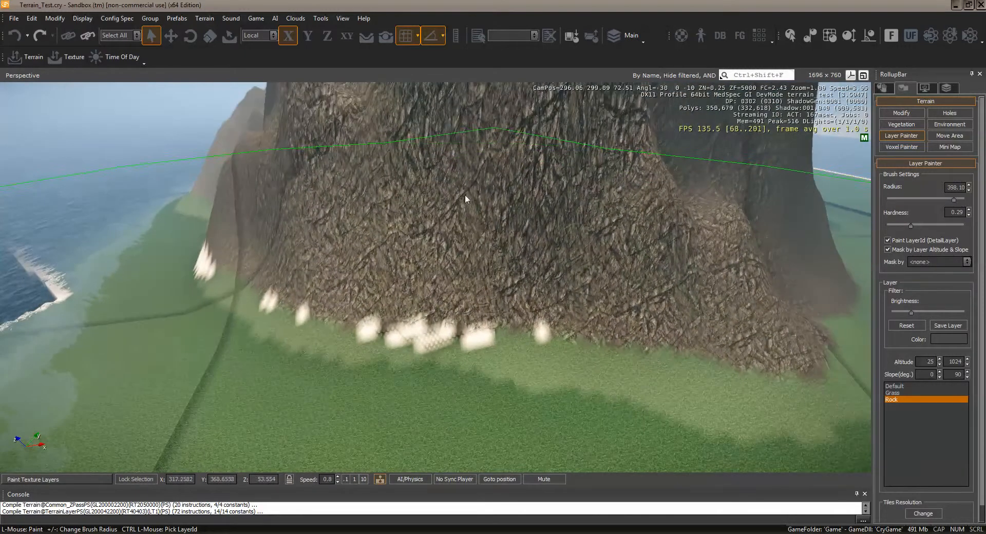
{"action": "right_click_drag", "start_coordinate": [464, 197], "coordinate": [524, 221]}
{"action": "key", "text": "s"}
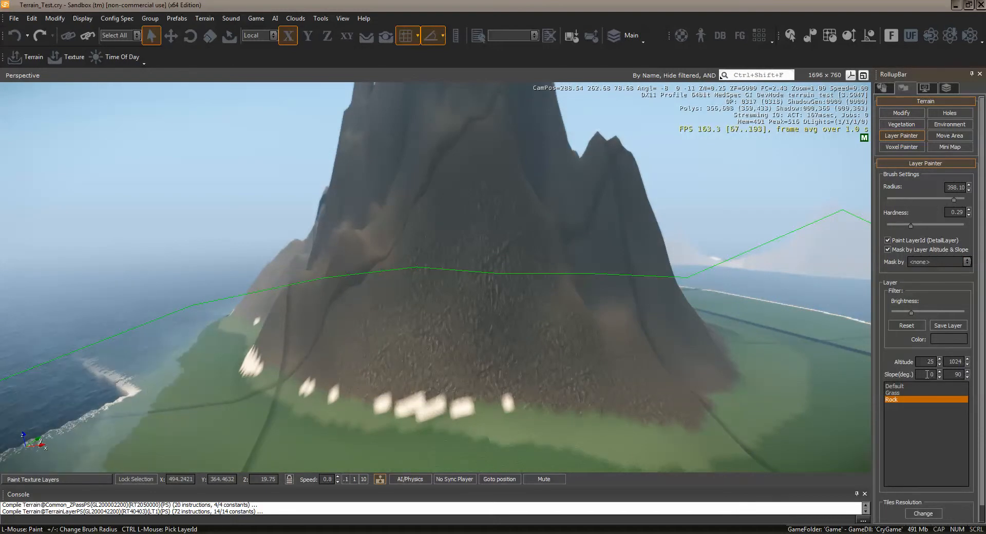
Add another terrain texture layer below Rock.
{"action": "left_click", "coordinate": [212, 20]}
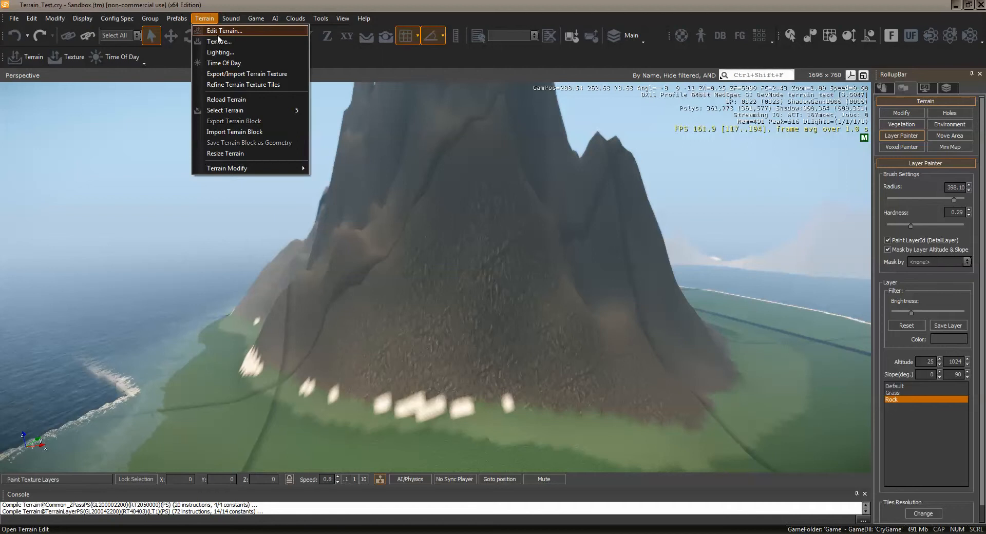
{"action": "left_click", "coordinate": [219, 41]}
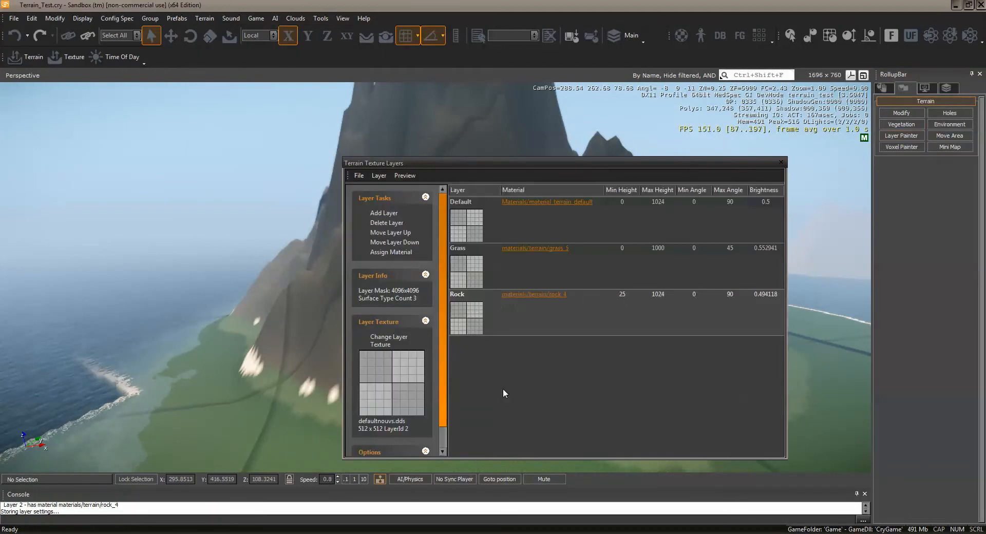
{"action": "left_click", "coordinate": [516, 315]}
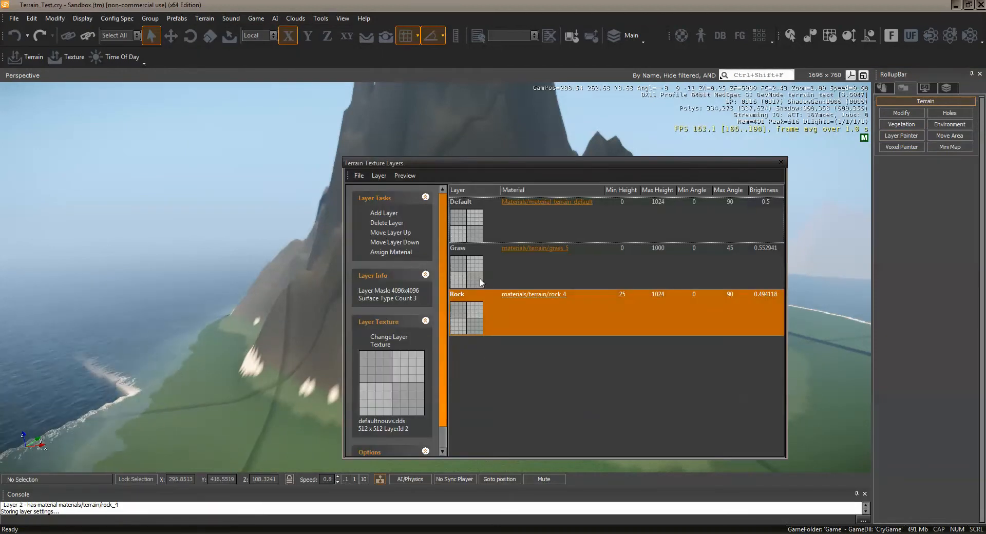
{"action": "left_click", "coordinate": [384, 213]}
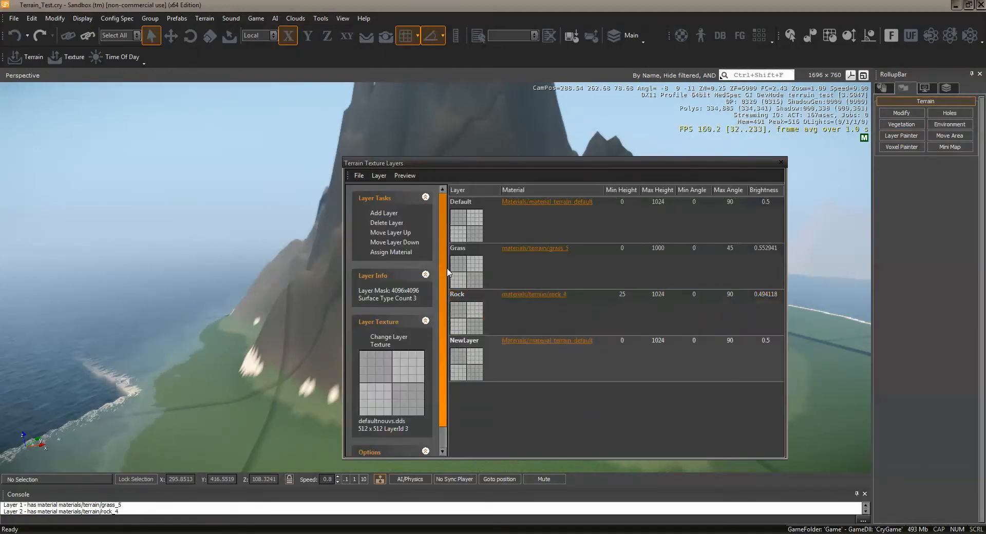
Select the snow material in the terrain materials folder and try to assign it to the new layer.
{"action": "left_click", "coordinate": [519, 341]}
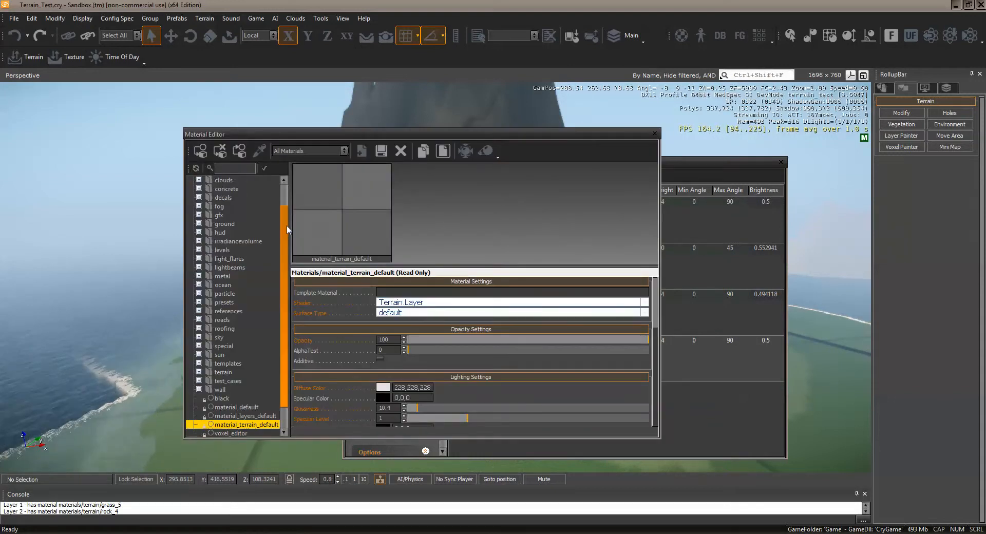
{"action": "scroll", "coordinate": [267, 226], "scroll_direction": "down", "scroll_amount": 1}
{"action": "double_click", "coordinate": [202, 348]}
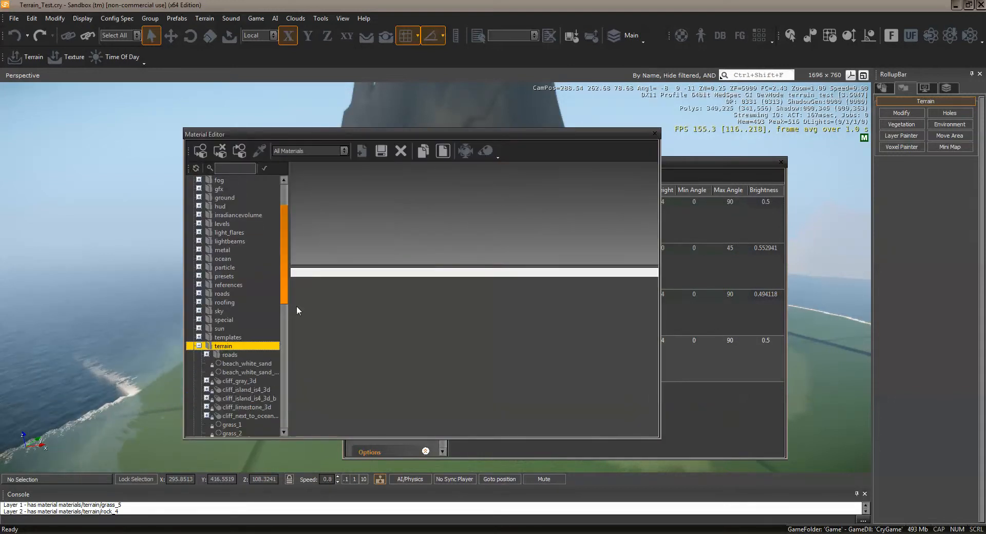
{"action": "scroll", "coordinate": [286, 319], "scroll_direction": "down", "scroll_amount": 4}
{"action": "left_click_drag", "start_coordinate": [286, 319], "coordinate": [250, 240]}
{"action": "scroll", "coordinate": [251, 240], "scroll_direction": "down", "scroll_amount": 6}
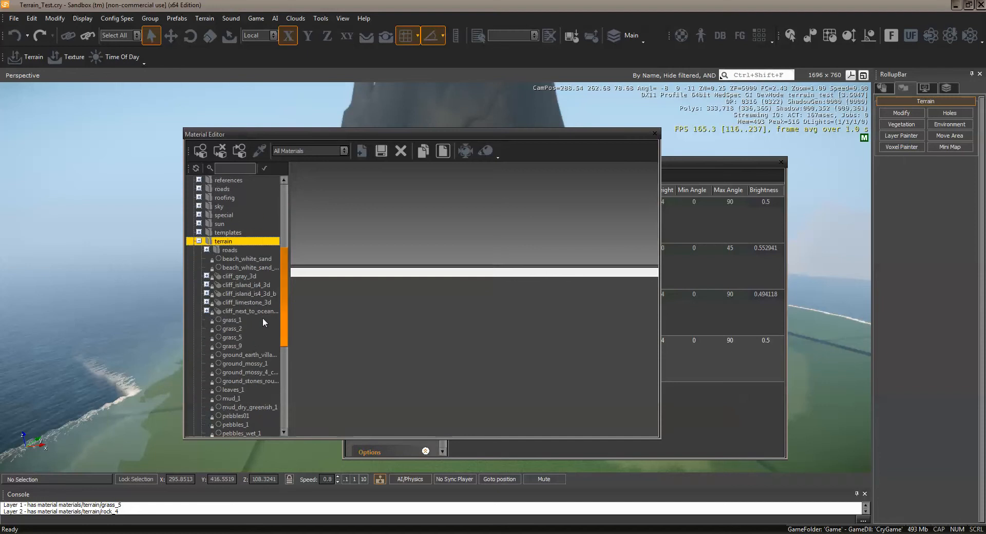
{"action": "scroll", "coordinate": [270, 335], "scroll_direction": "down", "scroll_amount": 2}
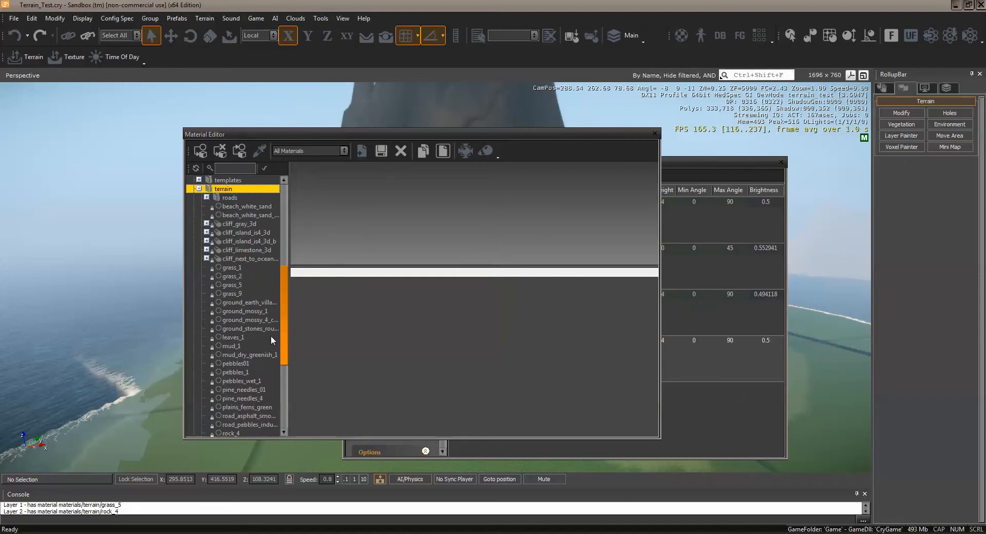
{"action": "scroll", "coordinate": [272, 337], "scroll_direction": "down", "scroll_amount": 5}
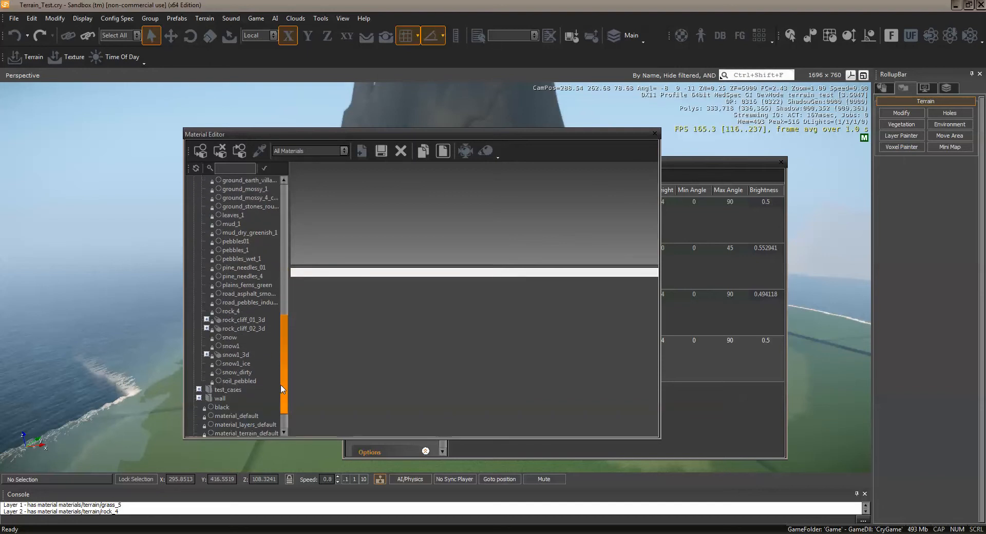
{"action": "left_click", "coordinate": [217, 338]}
{"action": "right_click", "coordinate": [225, 337]}
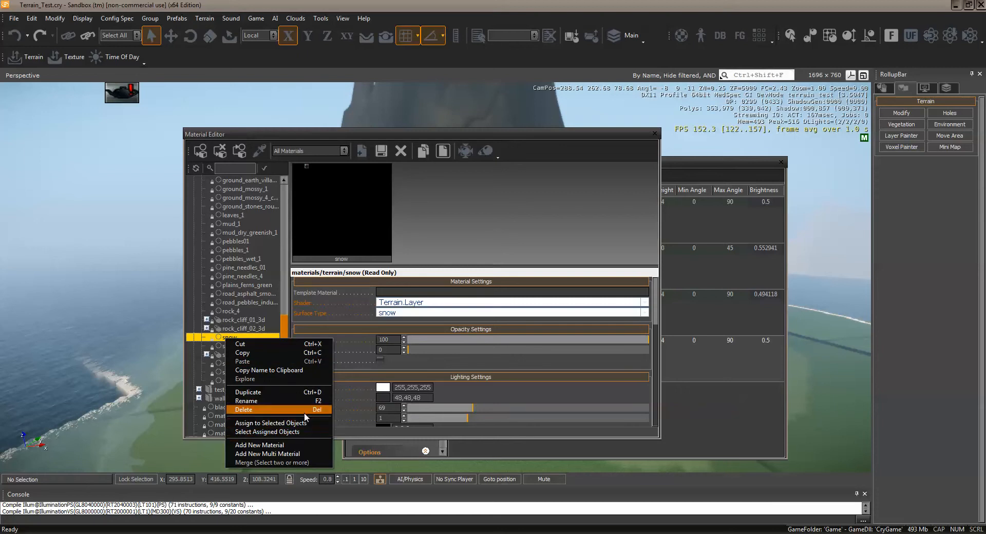
{"action": "left_click", "coordinate": [300, 424]}
{"action": "left_click", "coordinate": [654, 134]}
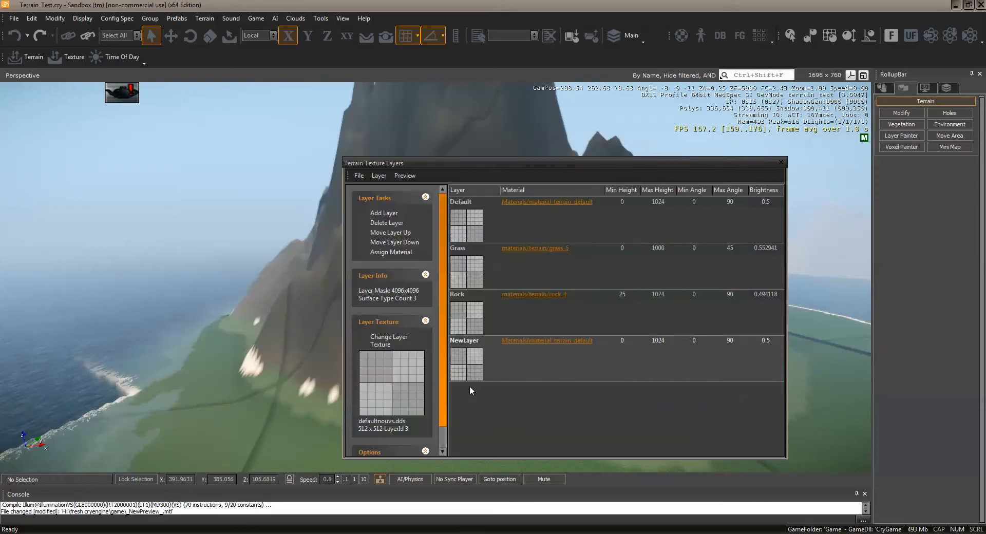
Rename the new terrain texture layer as snow.
{"action": "left_click", "coordinate": [476, 340]}
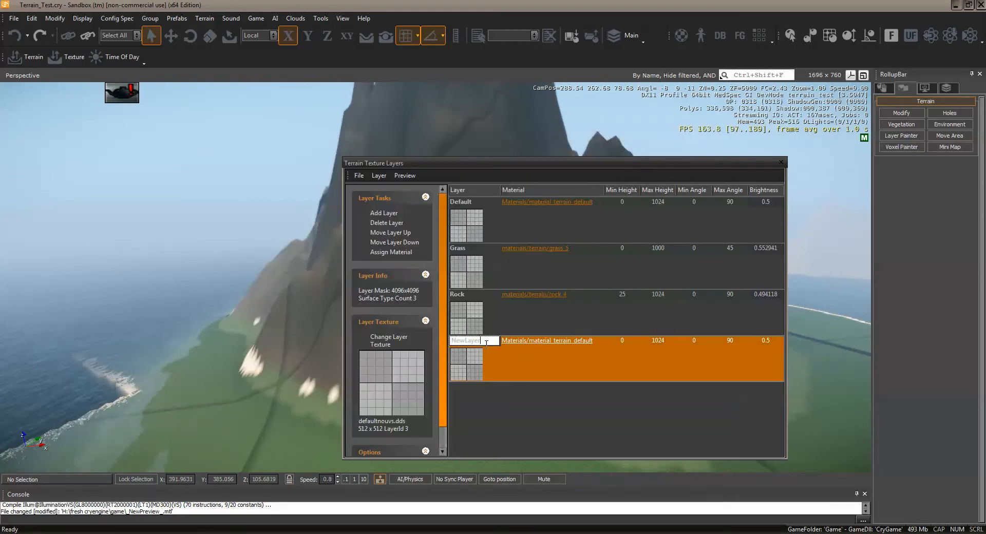
{"action": "left_click_drag", "start_coordinate": [482, 340], "coordinate": [309, 330]}
{"action": "type", "text": "snow"}
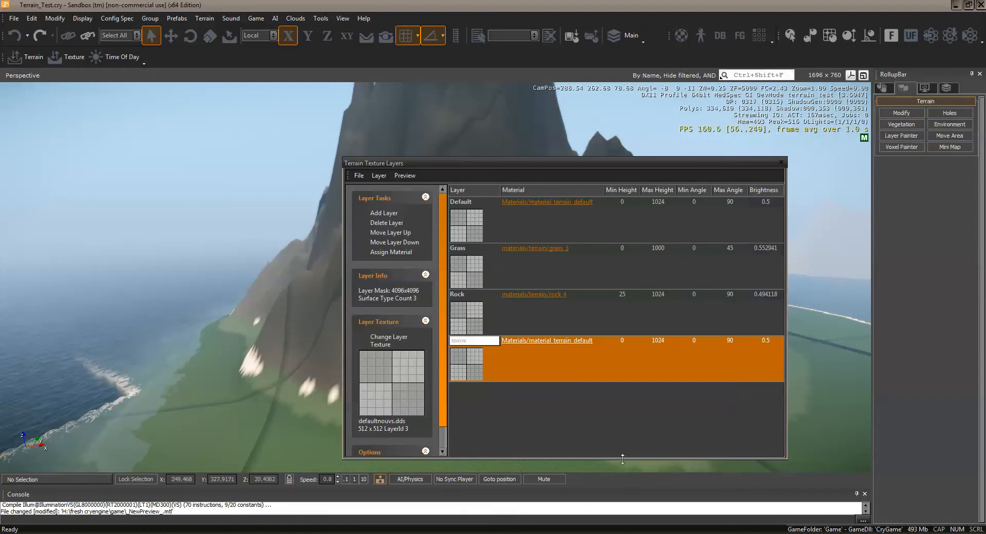
{"action": "key", "text": "Return"}
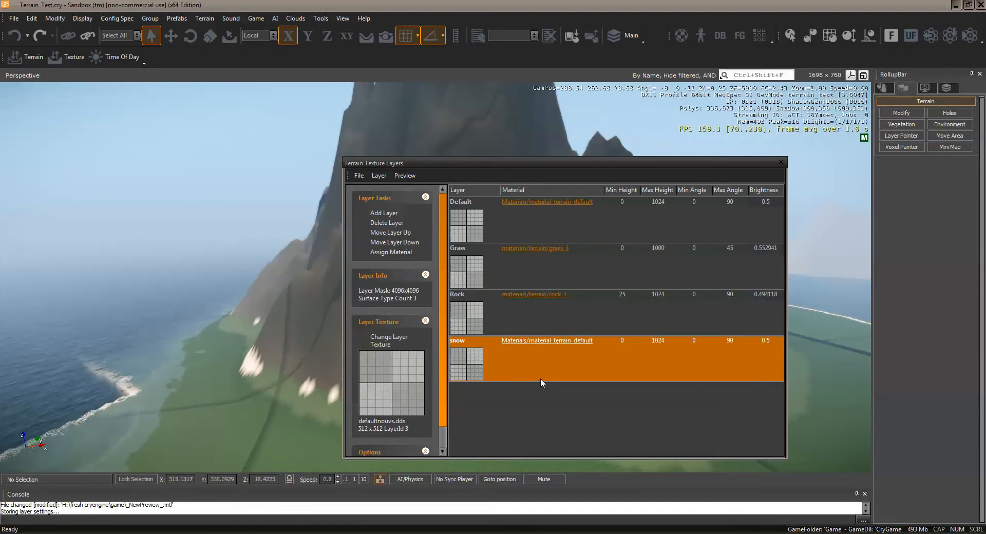
Limit the snow layer to a minimum altitude of 40 and a maximum slope of 45 degrees, and paint it over the mountain.
{"action": "left_click", "coordinate": [782, 162]}
{"action": "left_click", "coordinate": [898, 136]}
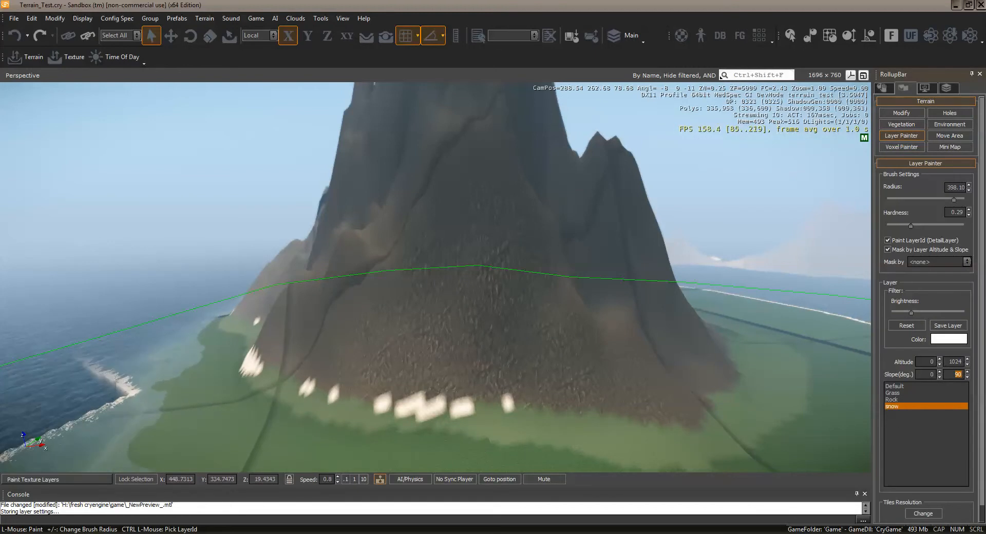
{"action": "key", "text": "BackSpace"}
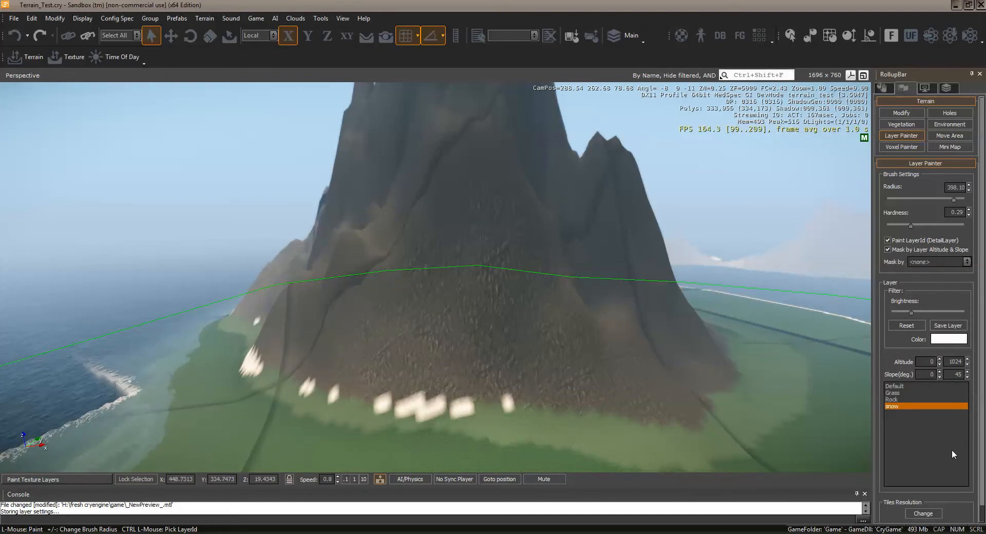
{"action": "left_click_drag", "start_coordinate": [928, 362], "coordinate": [944, 362]}
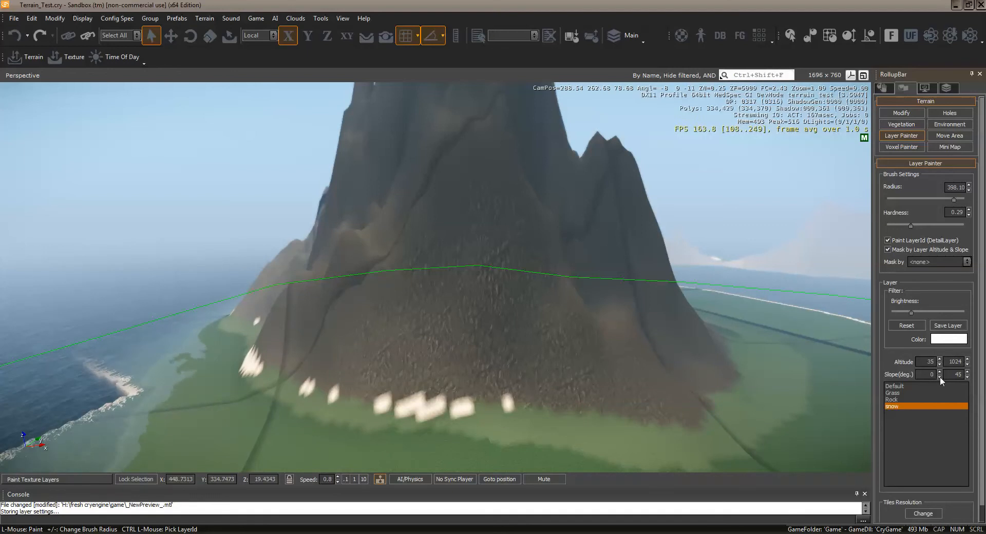
{"action": "left_click_drag", "start_coordinate": [921, 361], "coordinate": [949, 360]}
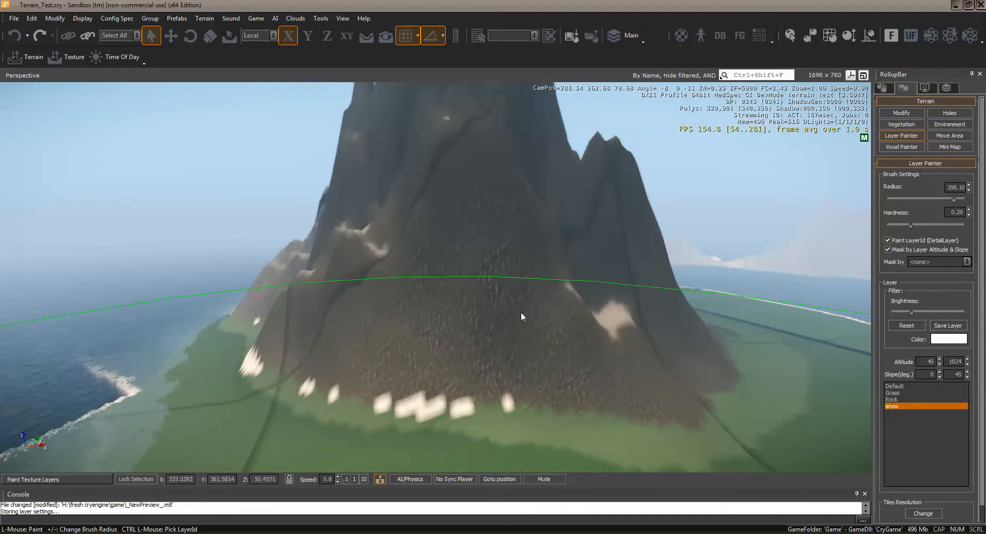
Examine the painted snow patches on the mountain up close, and check the snow layer's filter color.
{"action": "key", "text": "w"}
{"action": "mouse_move", "coordinate": [520, 312]}
{"action": "right_mouse_down"}
{"action": "mouse_move", "coordinate": [486, 324]}
{"action": "mouse_move", "coordinate": [365, 300]}
{"action": "mouse_move", "coordinate": [387, 330]}
{"action": "right_mouse_up"}
{"action": "right_click_drag", "start_coordinate": [387, 332], "coordinate": [387, 331]}
{"action": "key", "text": "s"}
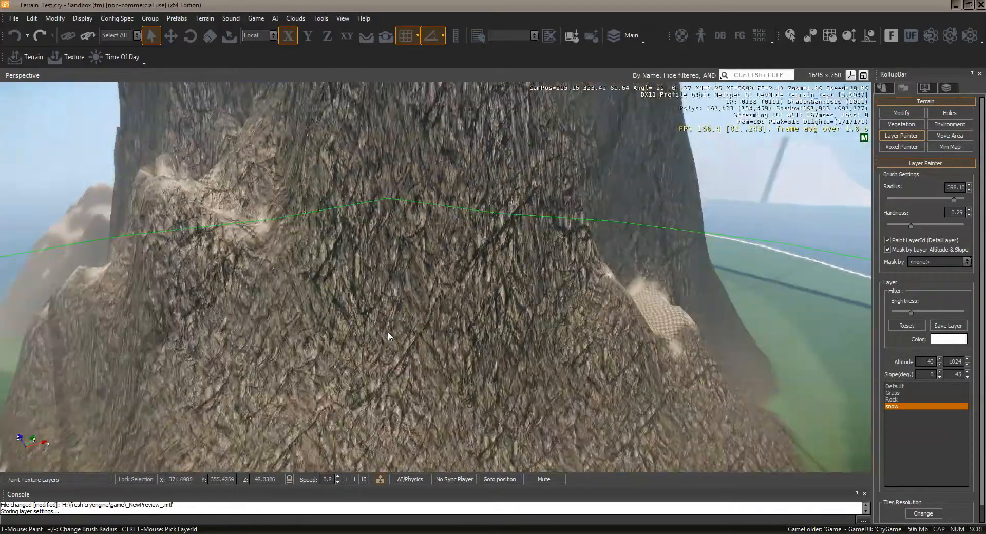
{"action": "left_click", "coordinate": [948, 339]}
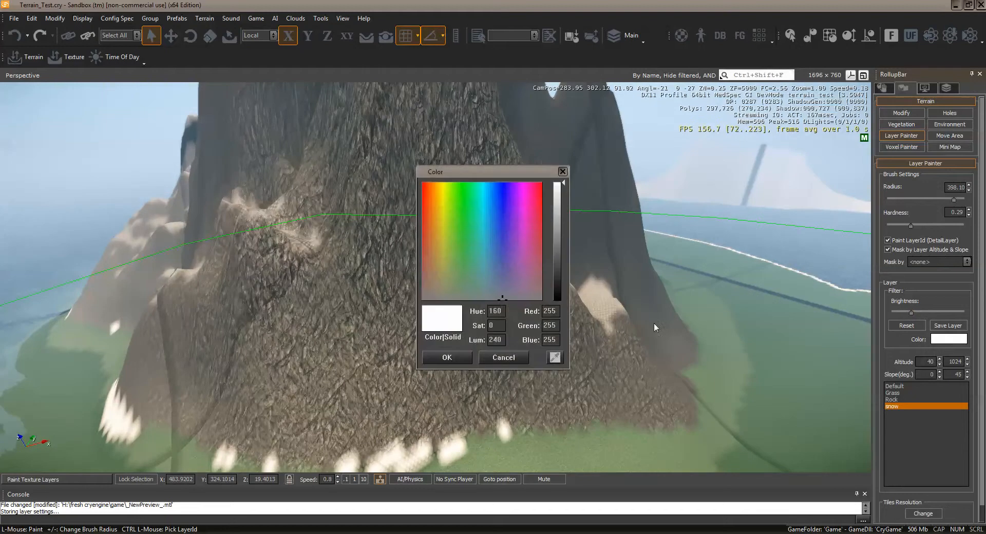
{"action": "left_click", "coordinate": [455, 357]}
{"action": "key", "text": "w"}
{"action": "right_click_drag", "start_coordinate": [349, 264], "coordinate": [349, 263]}
{"action": "key", "text": "w"}
{"action": "right_click_drag", "start_coordinate": [458, 244], "coordinate": [461, 239]}
{"action": "key", "text": "w"}
{"action": "key", "text": "w"}
{"action": "key", "text": "s"}
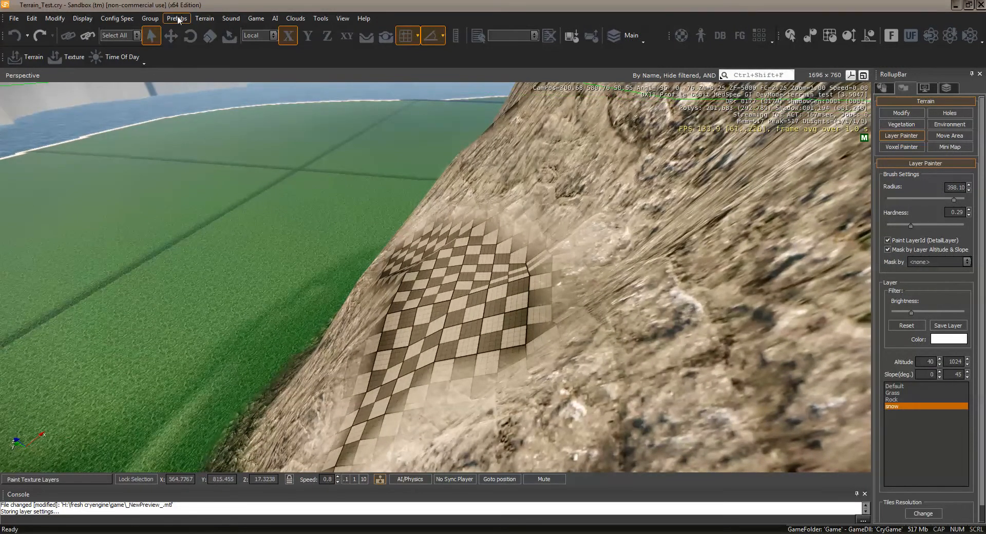
Assign the selected snow material to the snow layer in the terrain texture layers.
{"action": "left_click", "coordinate": [216, 19]}
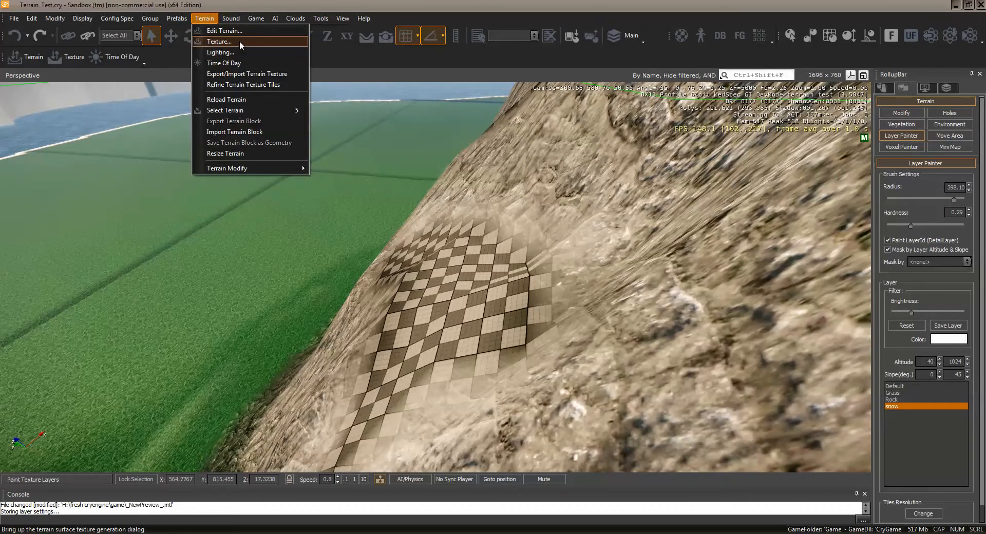
{"action": "left_click", "coordinate": [239, 41]}
{"action": "left_click", "coordinate": [525, 362]}
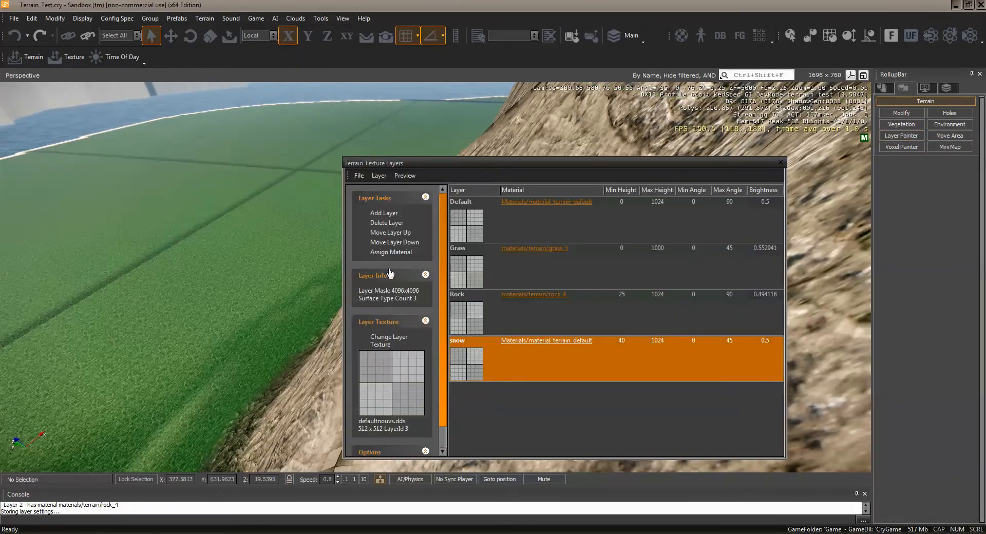
{"action": "left_click", "coordinate": [391, 252]}
{"action": "left_click", "coordinate": [586, 353]}
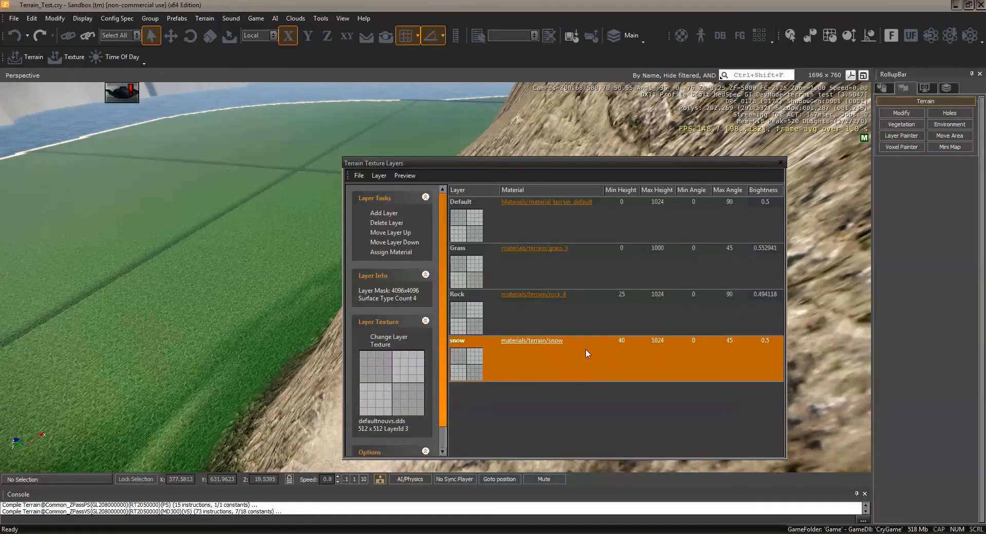
{"action": "left_click", "coordinate": [780, 162]}
Raise the snow layer's brightness and repaint the snow over the mountain ledges.
{"action": "key", "text": "a"}
{"action": "right_click_drag", "start_coordinate": [568, 278], "coordinate": [768, 327]}
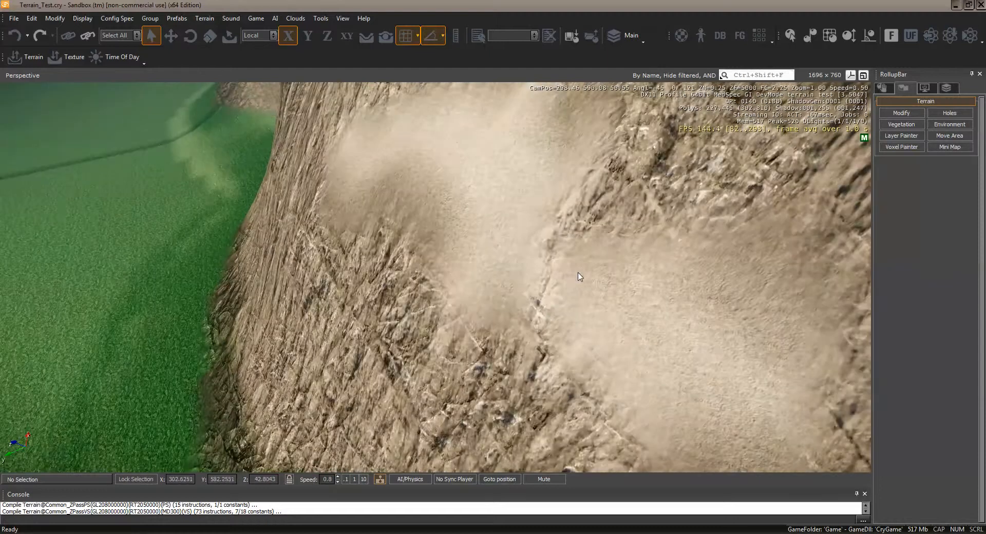
{"action": "right_click_drag", "start_coordinate": [536, 300], "coordinate": [533, 298]}
{"action": "key", "text": "s"}
{"action": "key", "text": "d"}
{"action": "key", "text": "w"}
{"action": "key", "text": "s"}
{"action": "left_click", "coordinate": [908, 134]}
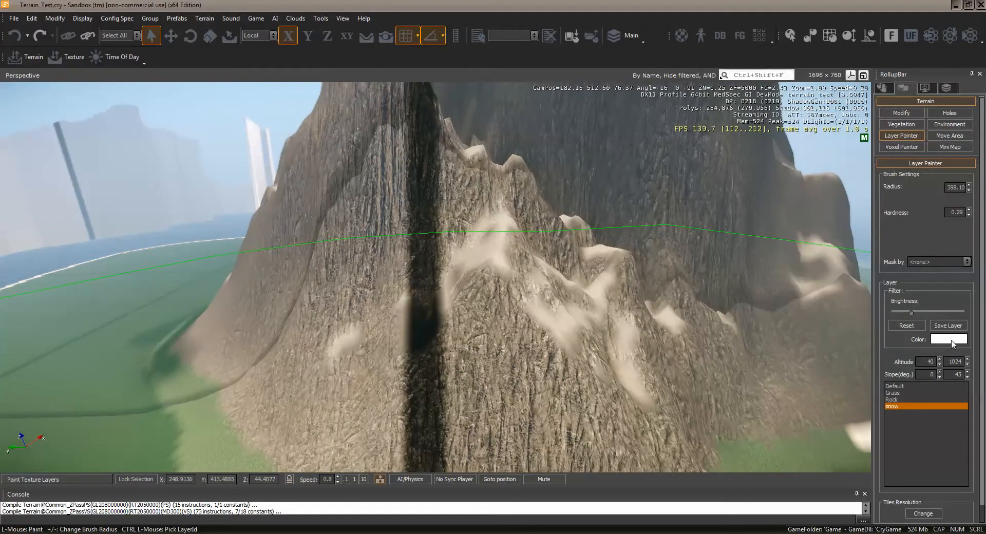
{"action": "left_click_drag", "start_coordinate": [912, 312], "coordinate": [934, 313]}
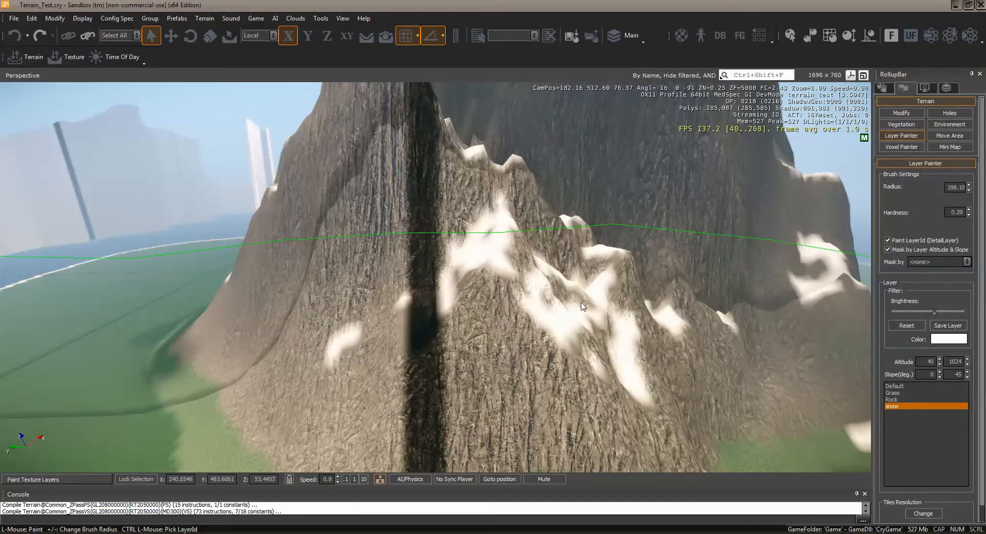
Examine the snow, rock and grass coverage from several sides of the mountain.
{"action": "key", "text": "d"}
{"action": "right_click_drag", "start_coordinate": [594, 305], "coordinate": [507, 329]}
{"action": "key", "text": "w"}
{"action": "key", "text": "s"}
{"action": "key", "text": "w"}
{"action": "key", "text": "a"}
{"action": "key", "text": "w"}
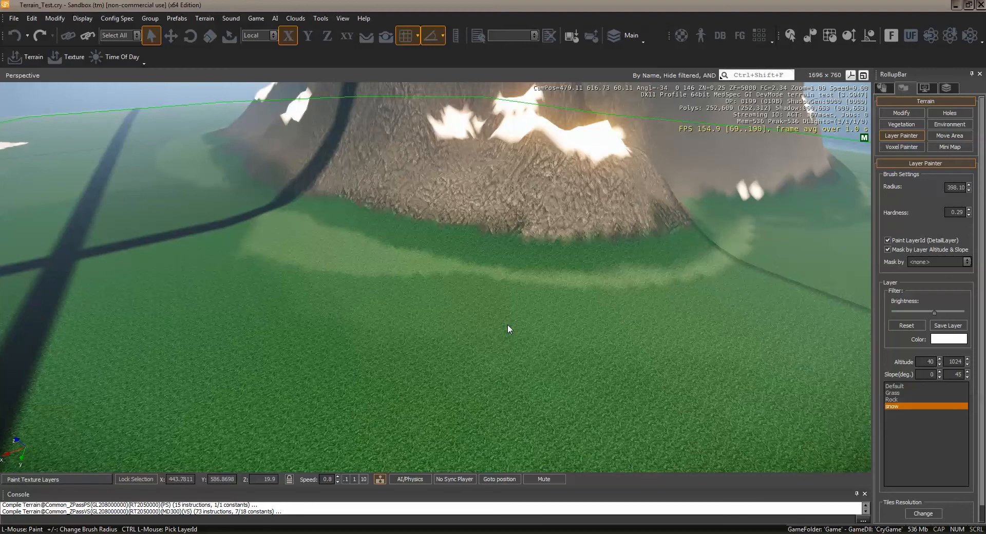
{"action": "mouse_move", "coordinate": [519, 325]}
{"action": "right_mouse_down"}
{"action": "mouse_move", "coordinate": [503, 294]}
{"action": "mouse_move", "coordinate": [523, 302]}
{"action": "mouse_move", "coordinate": [532, 325]}
{"action": "right_mouse_up"}
{"action": "key", "text": "w"}
{"action": "key", "text": "a"}
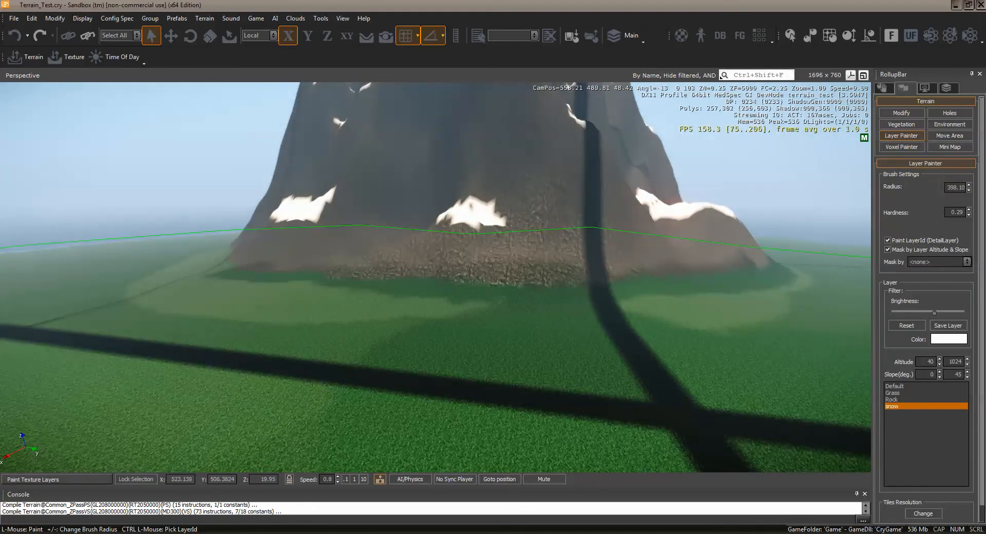
{"action": "left_click", "coordinate": [895, 533]}
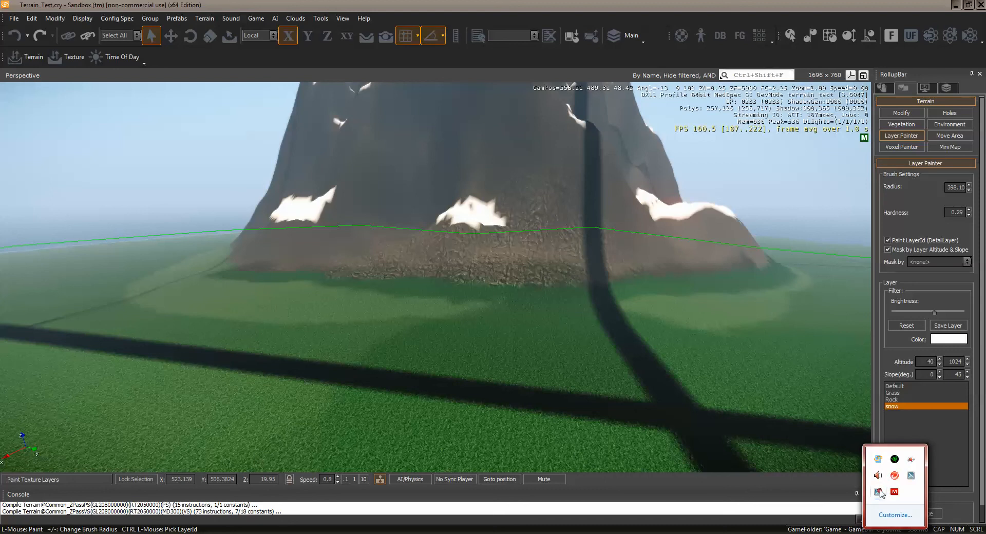